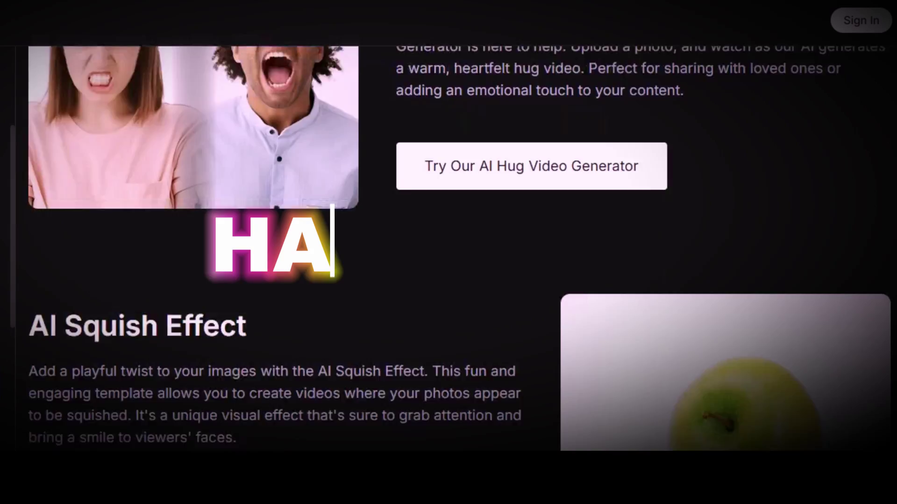
# Step: Scroll through the effects and model sections, ending at the homepage's Text to Video and Image to Video hero
pyautogui.scroll(-12, 449, 252)
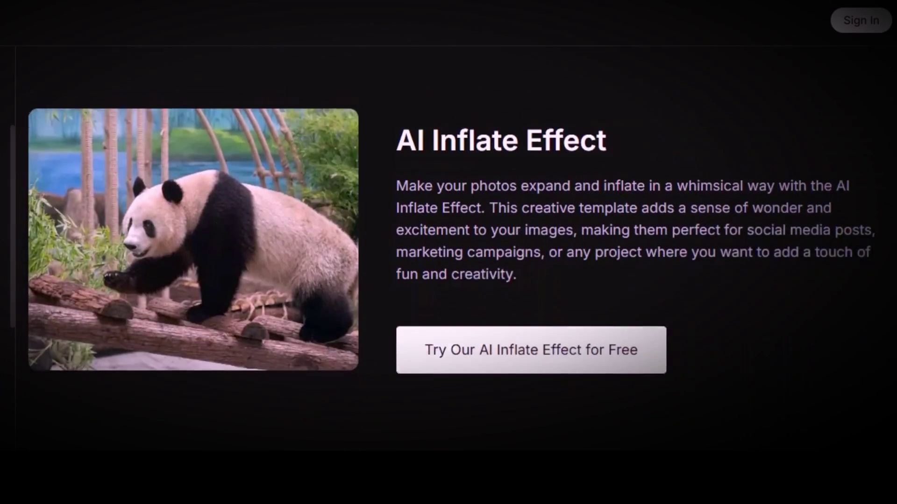
pyautogui.scroll(-14, 449, 252)
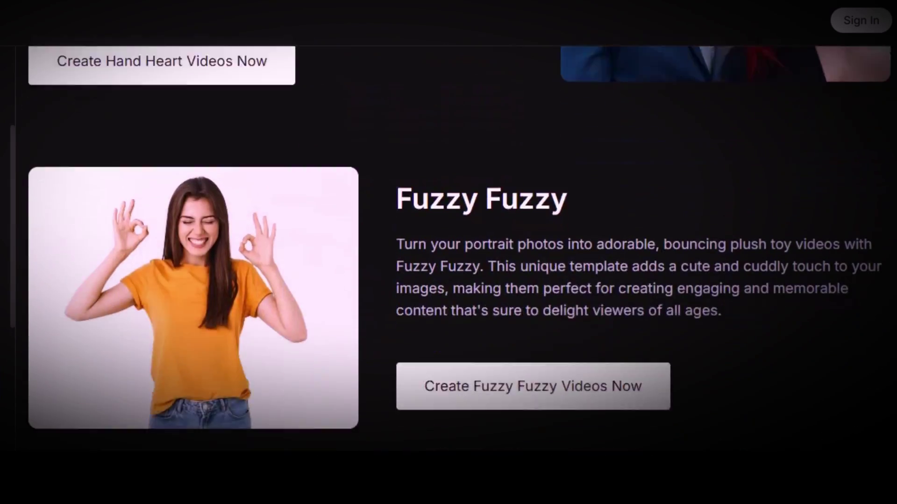
pyautogui.scroll(-12, 449, 252)
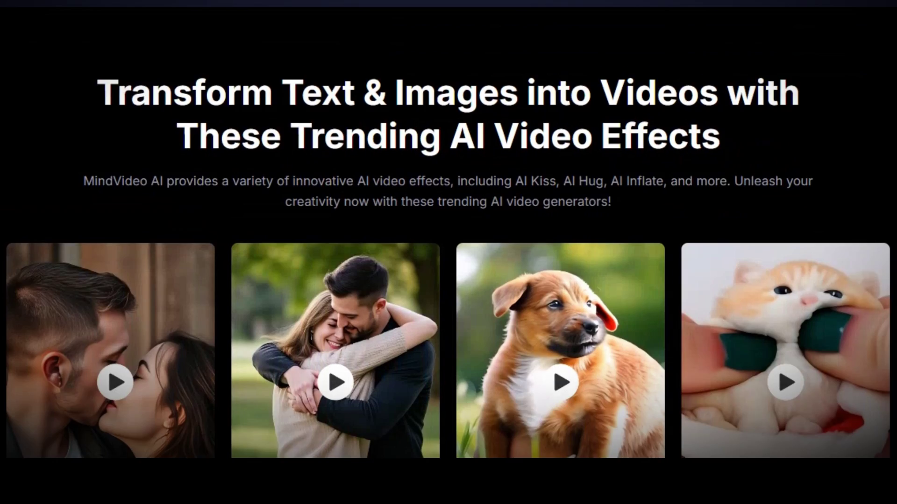
pyautogui.scroll(-7, 448, 252)
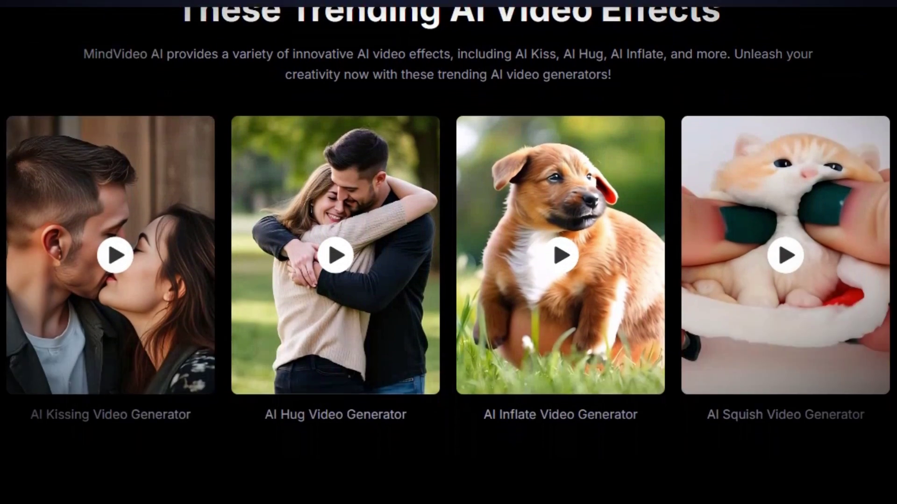
pyautogui.scroll(-6, 448, 253)
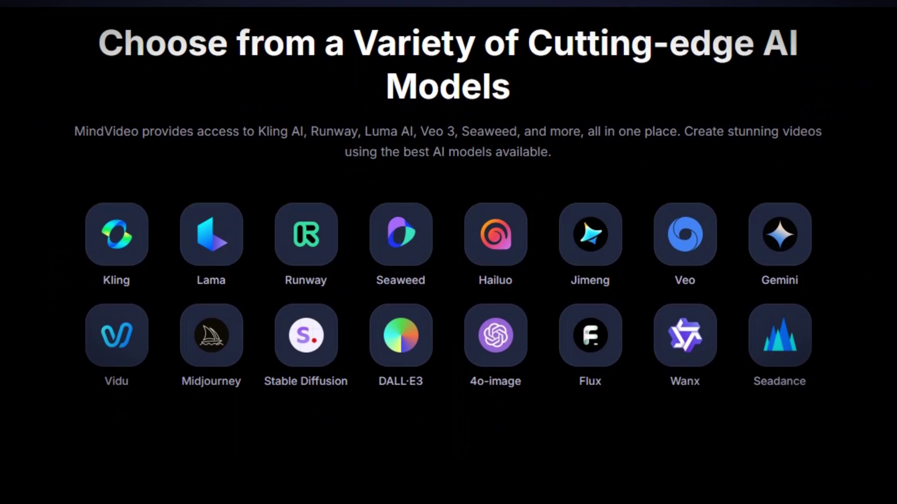
pyautogui.scroll(-8, 448, 252)
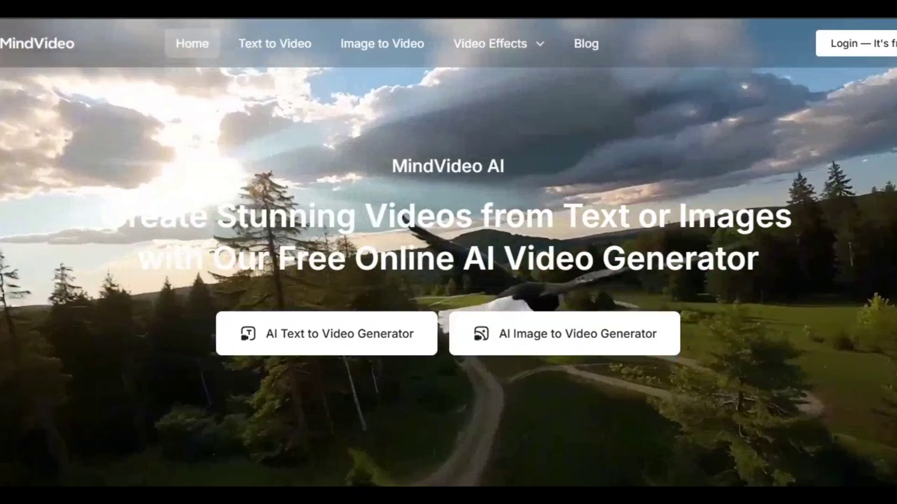
pyautogui.scroll(-8, 448, 252)
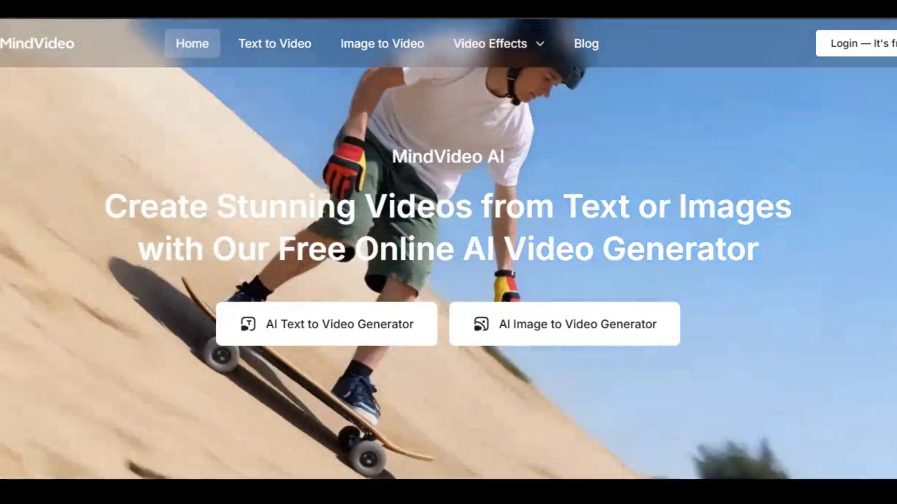
pyautogui.scroll(-12, 448, 252)
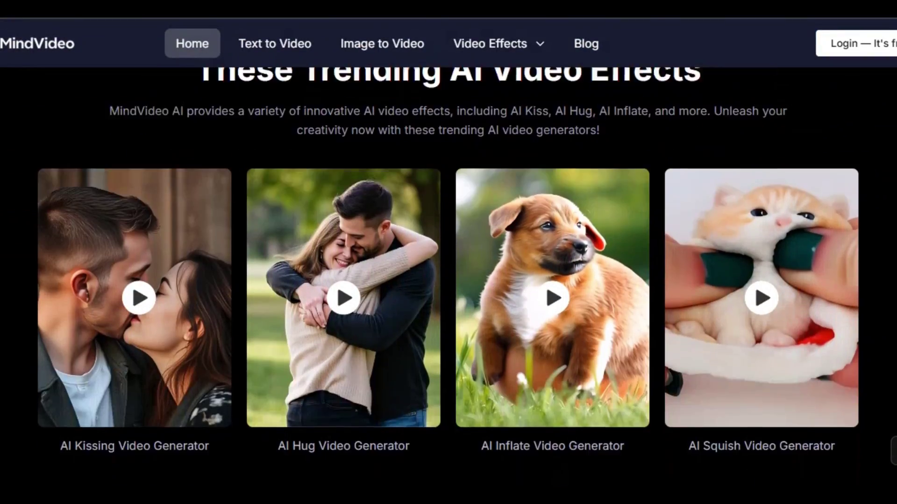
pyautogui.scroll(-10, 449, 252)
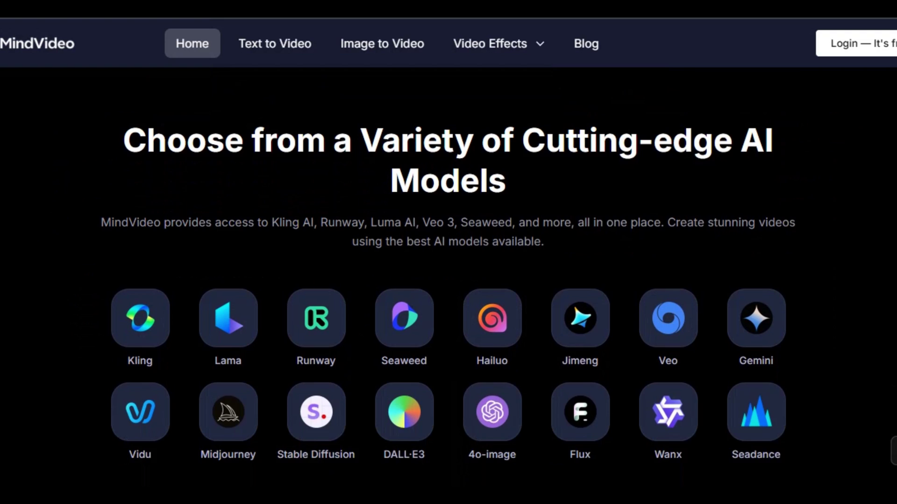
pyautogui.scroll(-10, 448, 252)
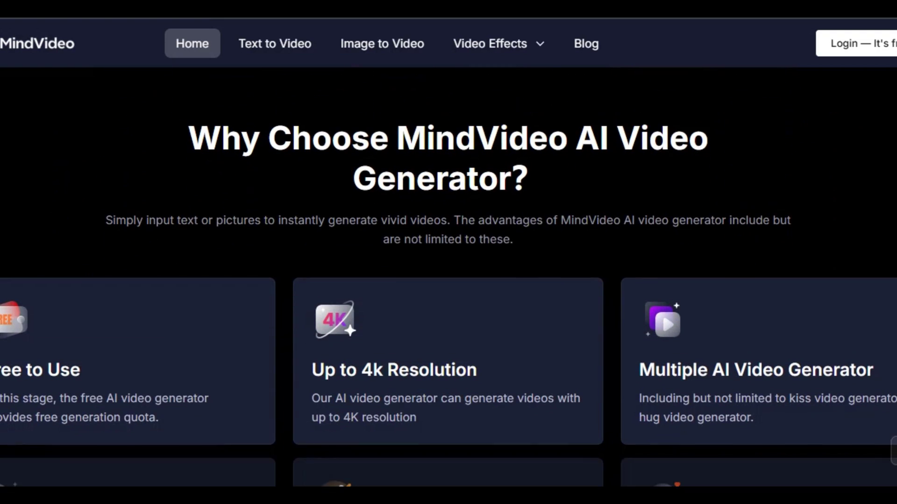
pyautogui.scroll(-8, 448, 253)
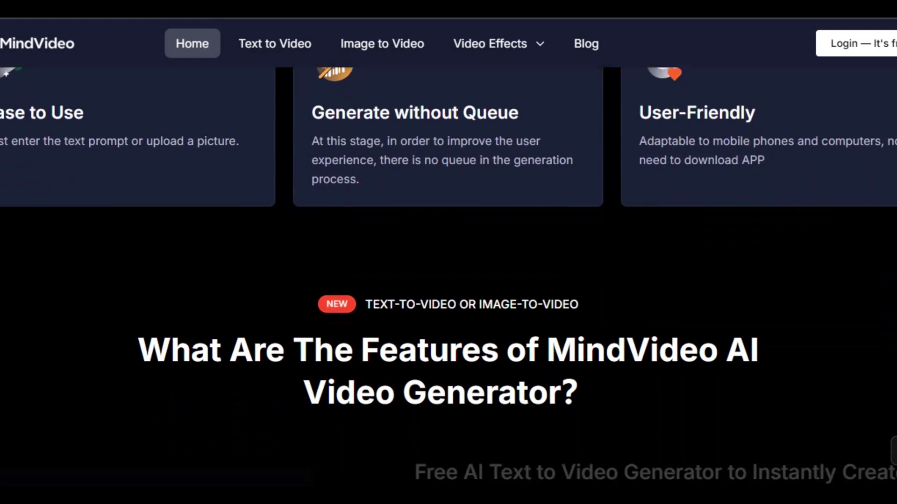
pyautogui.scroll(-10, 449, 252)
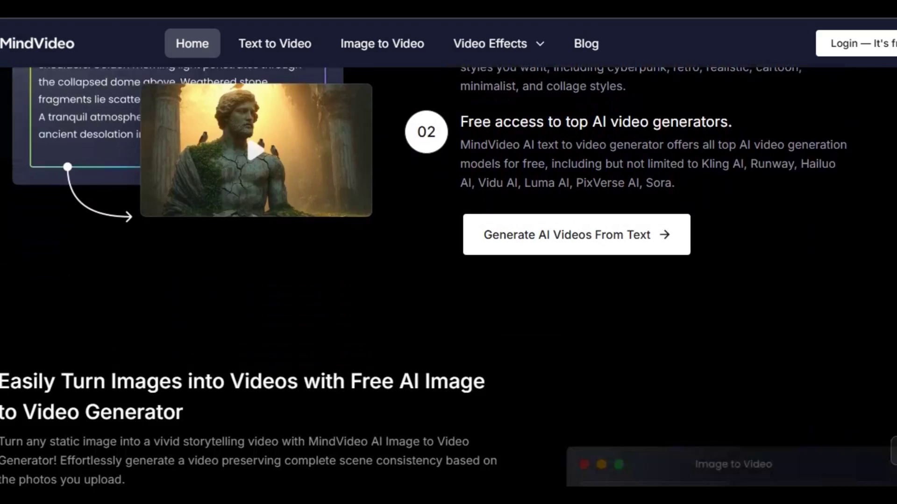
pyautogui.scroll(-8, 449, 253)
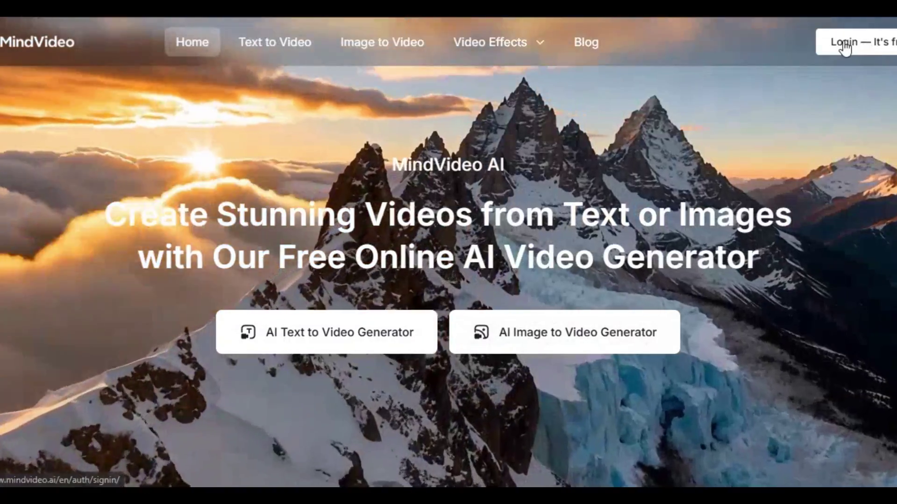
# Step: Log in with a Google account and scroll the Explore gallery of recommended videos
pyautogui.click(845, 45)
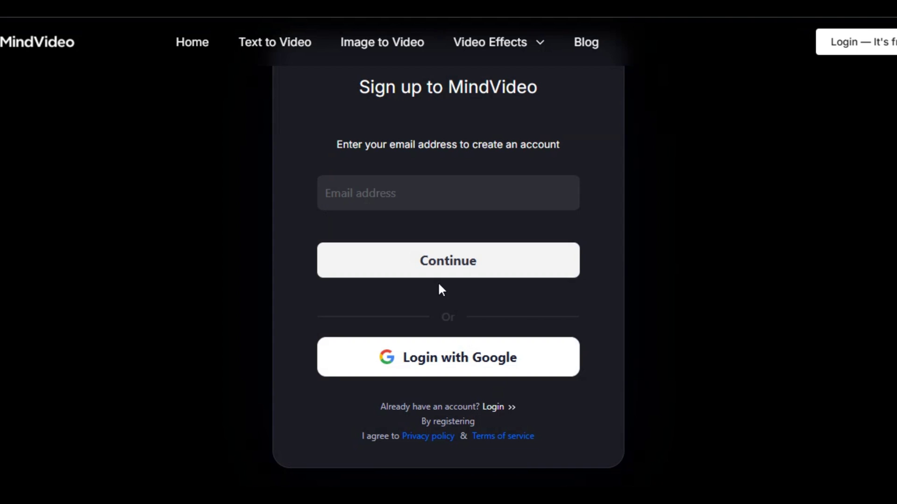
pyautogui.click(439, 359)
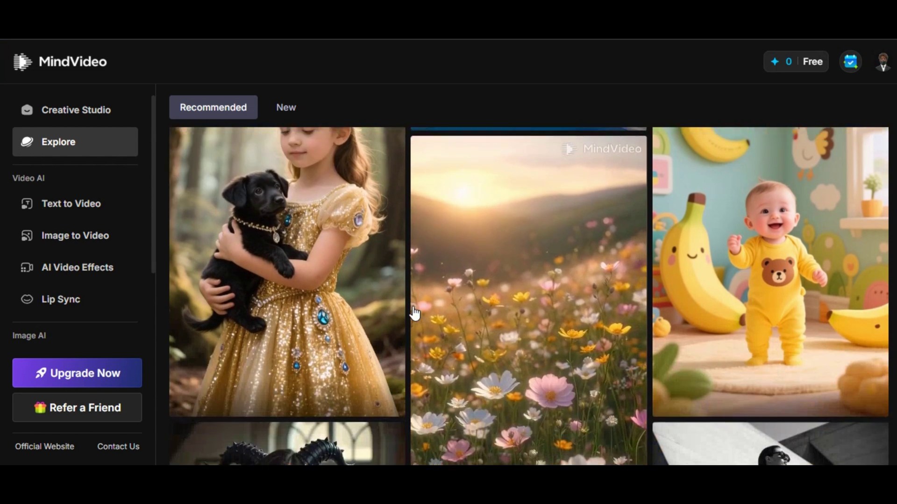
pyautogui.scroll(-5, 415, 314)
pyautogui.scroll(-15, 408, 372)
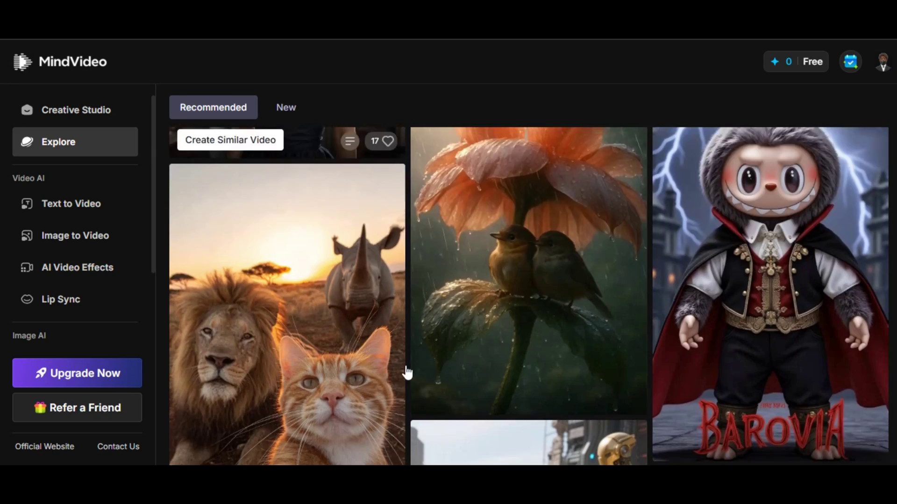
pyautogui.scroll(-15, 407, 372)
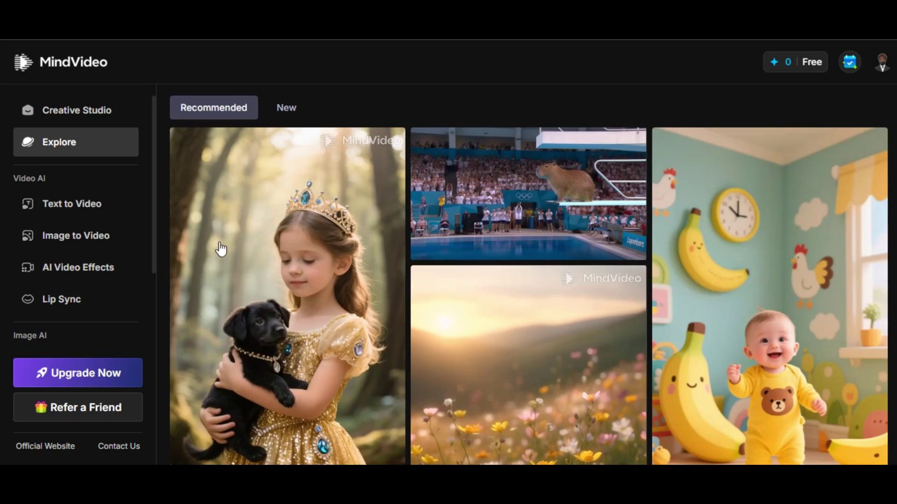
# Step: Open Text to Video and enter a prompt about two colorful cats playing with funny reactions
pyautogui.click(83, 207)
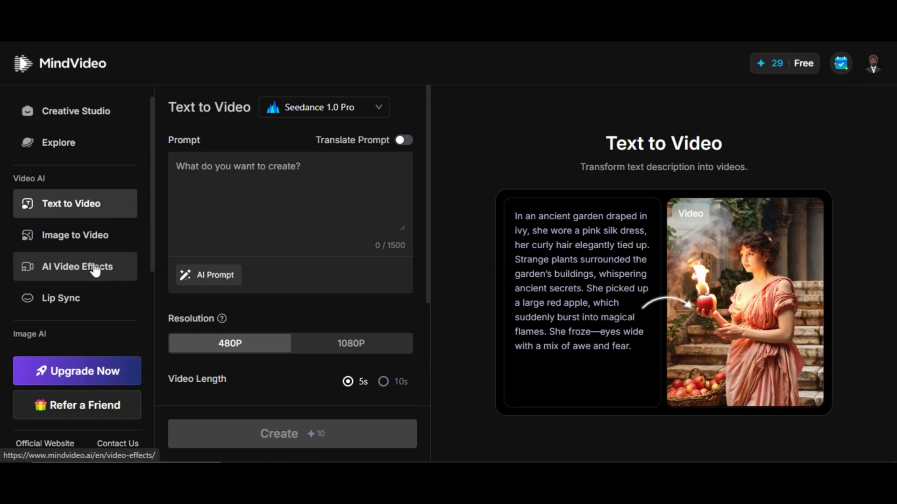
pyautogui.scroll(-2, 80, 301)
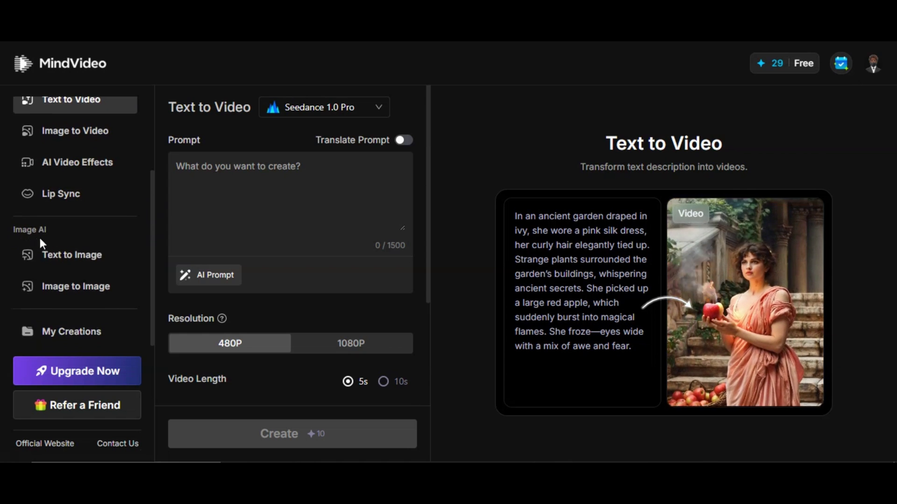
pyautogui.scroll(2, 49, 267)
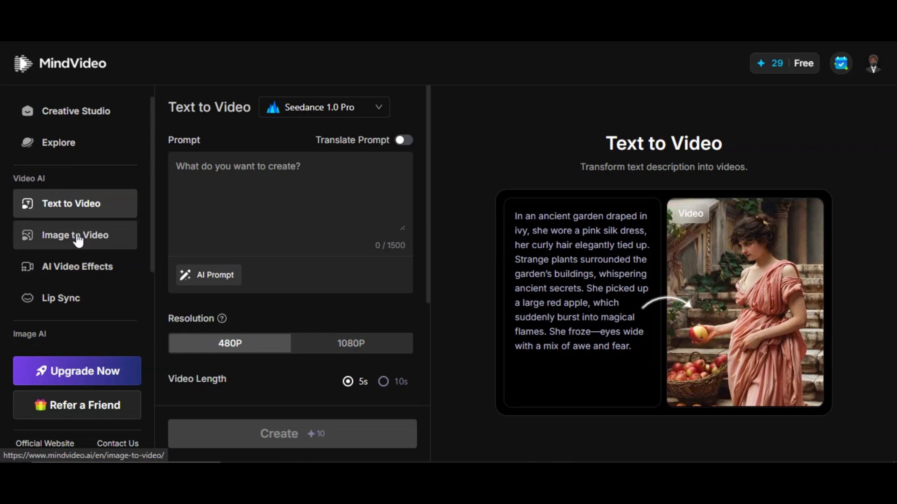
pyautogui.scroll(-2, 50, 240)
pyautogui.scroll(2, 61, 207)
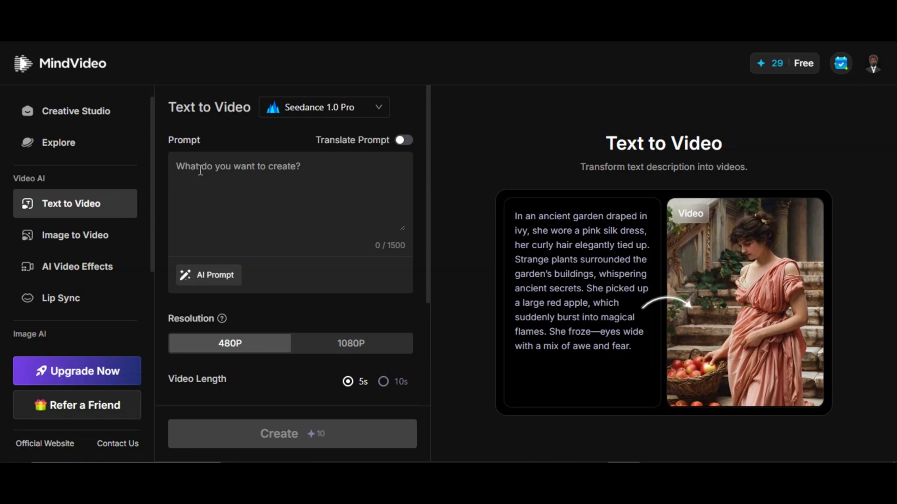
pyautogui.write('wo beautiful colorful cat playing on the floor with')
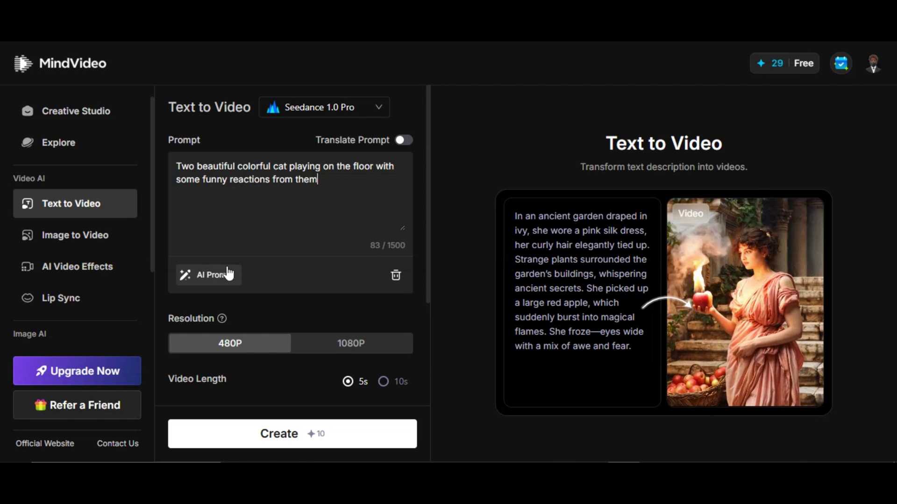
# Step: Browse the video model list and keep Seedance 1.0 Pro selected
pyautogui.click(373, 110)
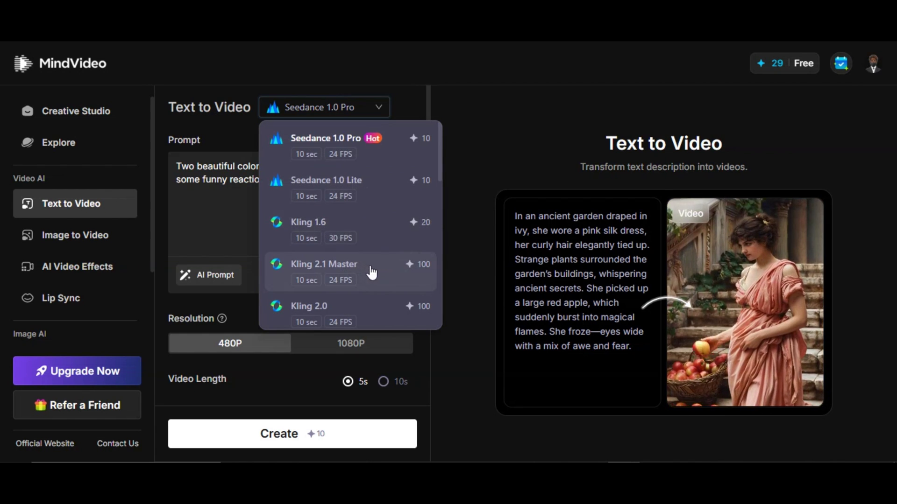
pyautogui.scroll(-2, 324, 290)
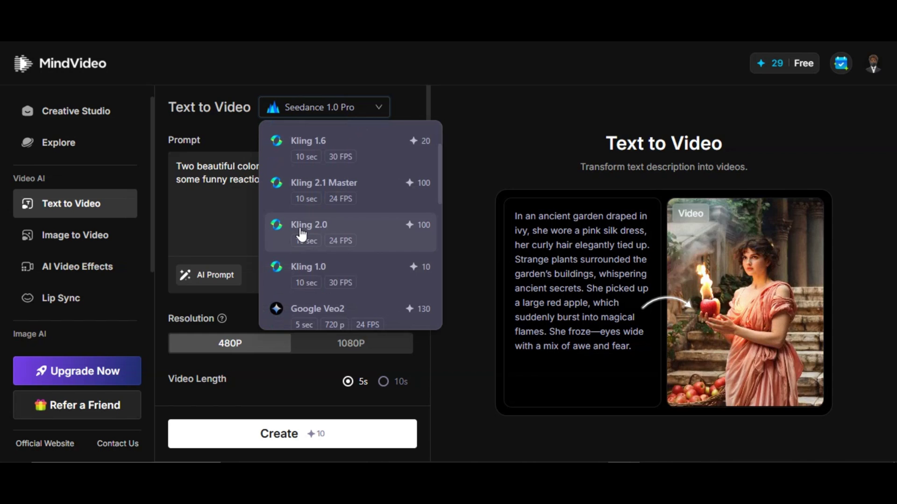
pyautogui.scroll(-4, 325, 284)
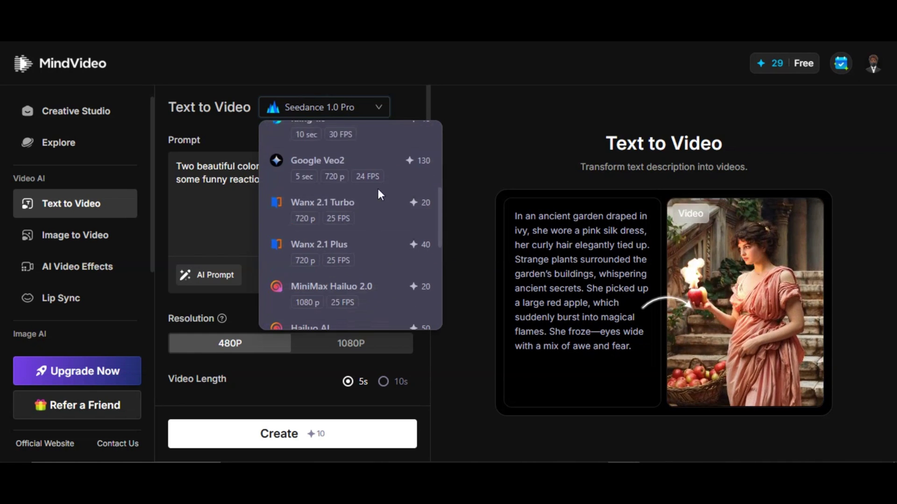
pyautogui.scroll(-5, 350, 290)
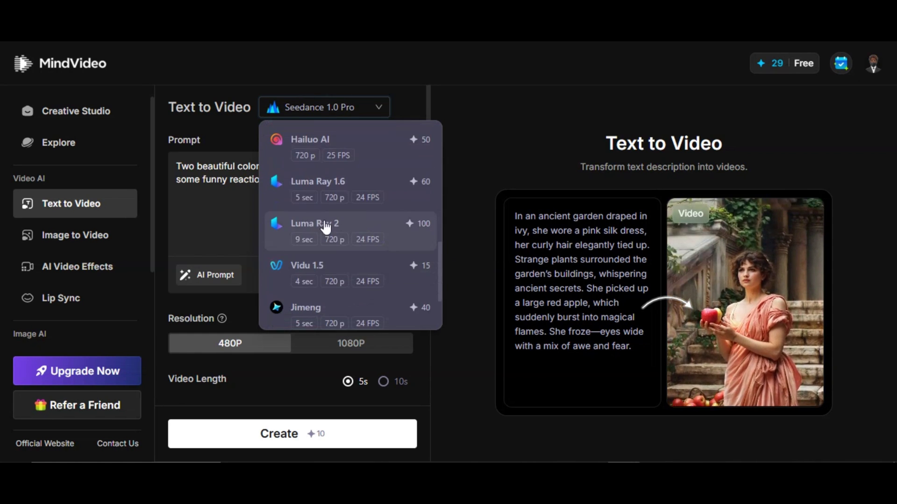
pyautogui.scroll(-2, 313, 290)
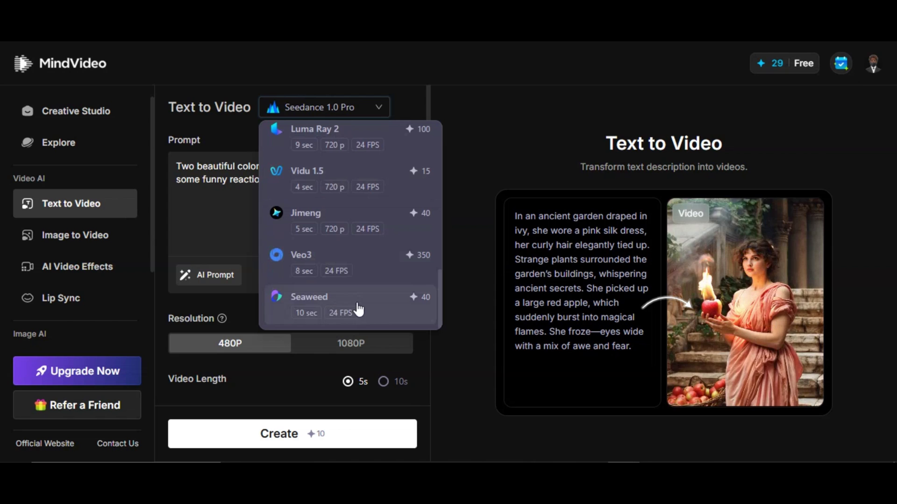
pyautogui.scroll(11, 316, 306)
pyautogui.click(361, 154)
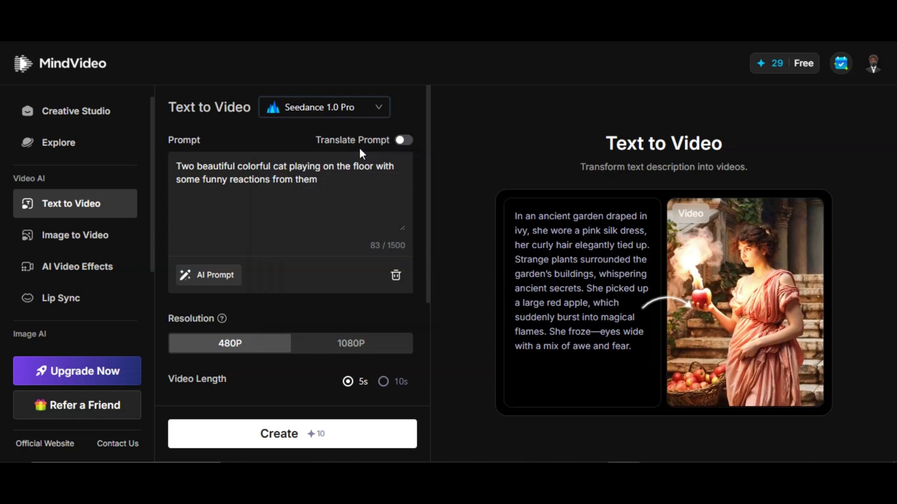
pyautogui.scroll(-2, 190, 321)
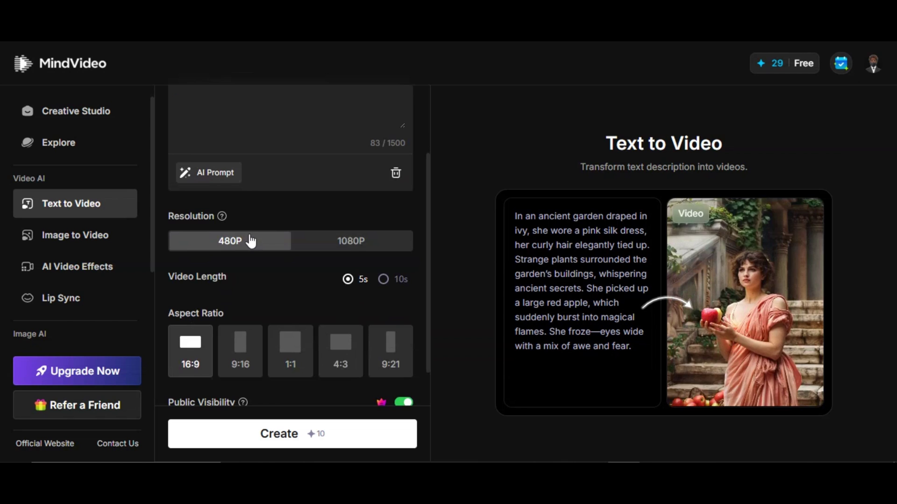
# Step: Leave the cat video at 480P resolution and 5-second length after trying 1080P and 10s
pyautogui.click(346, 243)
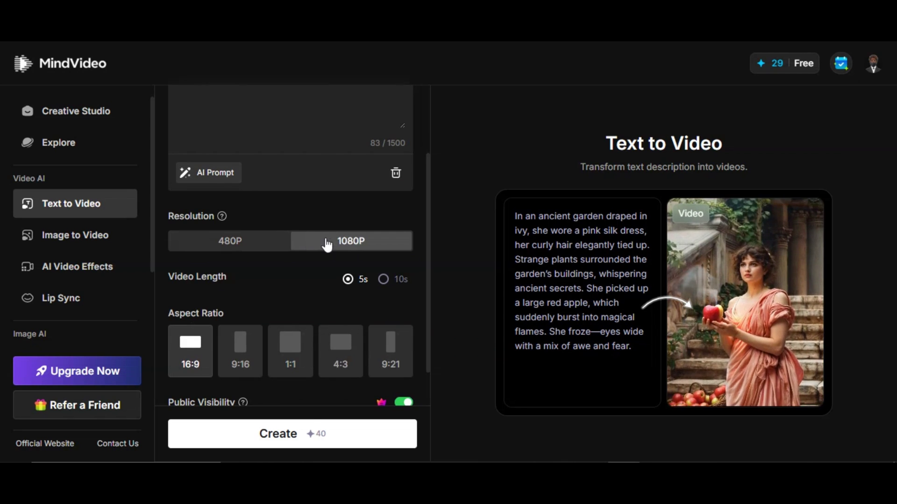
pyautogui.click(236, 247)
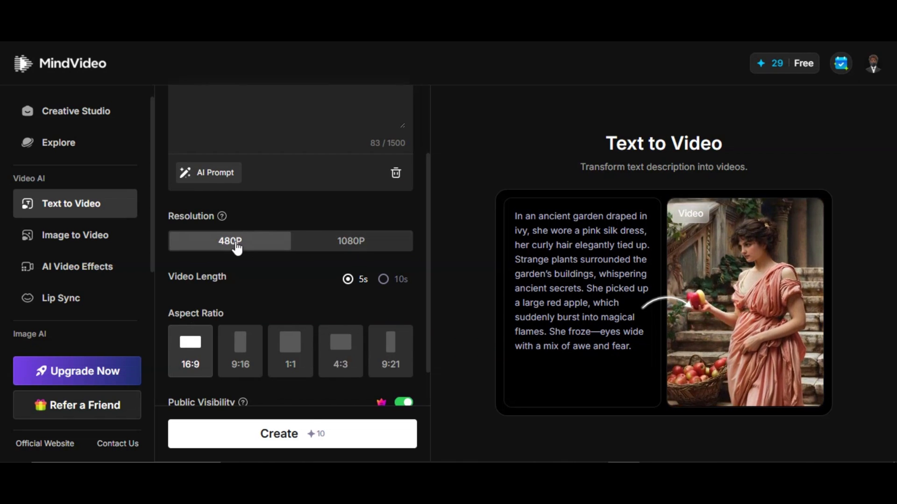
pyautogui.scroll(-1, 364, 233)
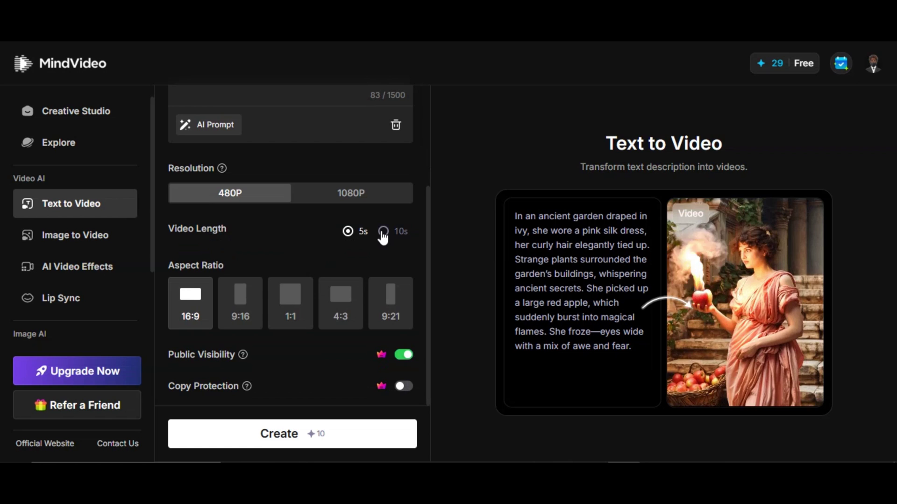
pyautogui.click(383, 232)
pyautogui.click(347, 234)
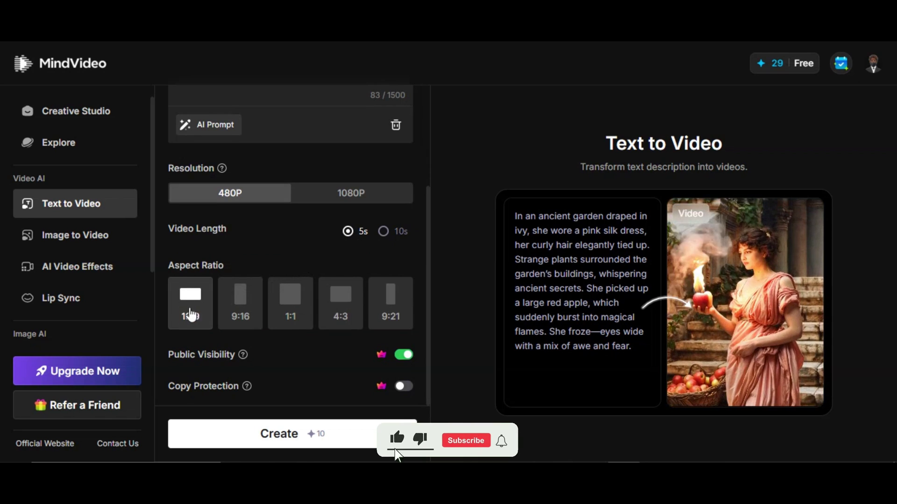
# Step: Generate the 5-second 480P kitten video and open the finished clip
pyautogui.click(317, 433)
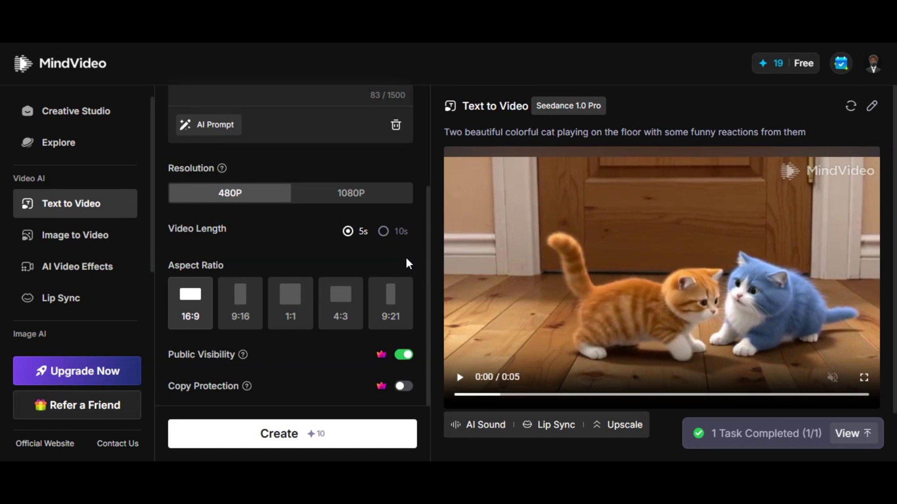
pyautogui.click(511, 332)
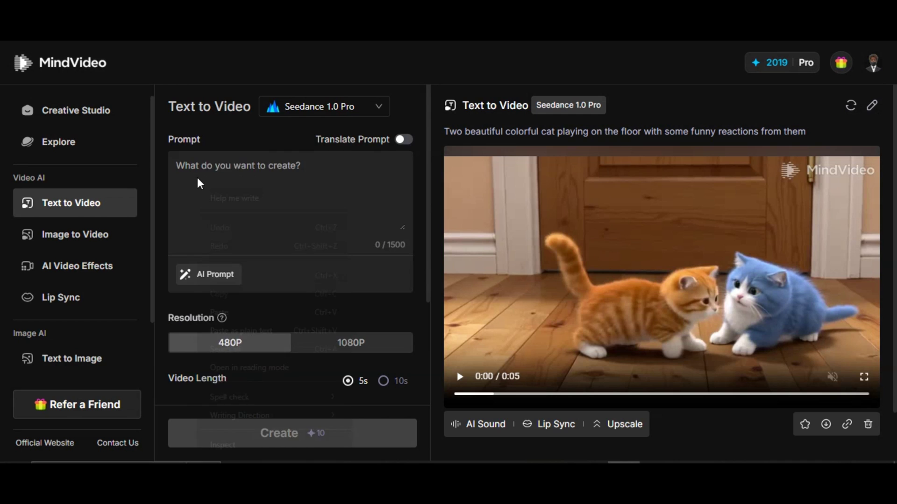
# Step: Paste the street-walking character prompt and set Seedance 1.0 Pro at 1080P resolution
pyautogui.click(231, 309)
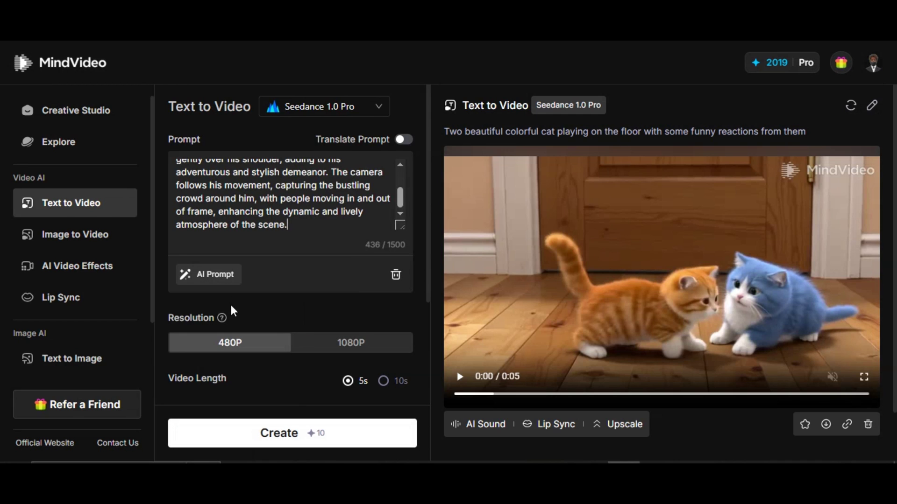
pyautogui.click(327, 106)
pyautogui.click(365, 151)
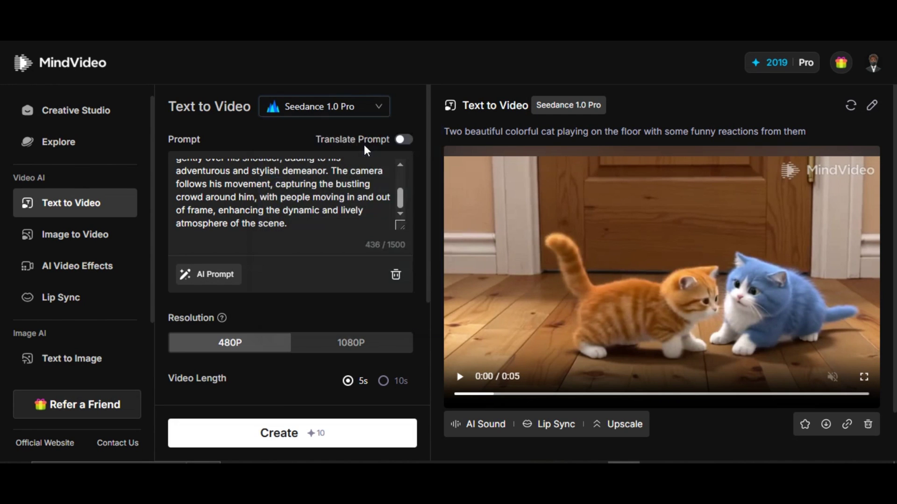
pyautogui.scroll(-3, 310, 266)
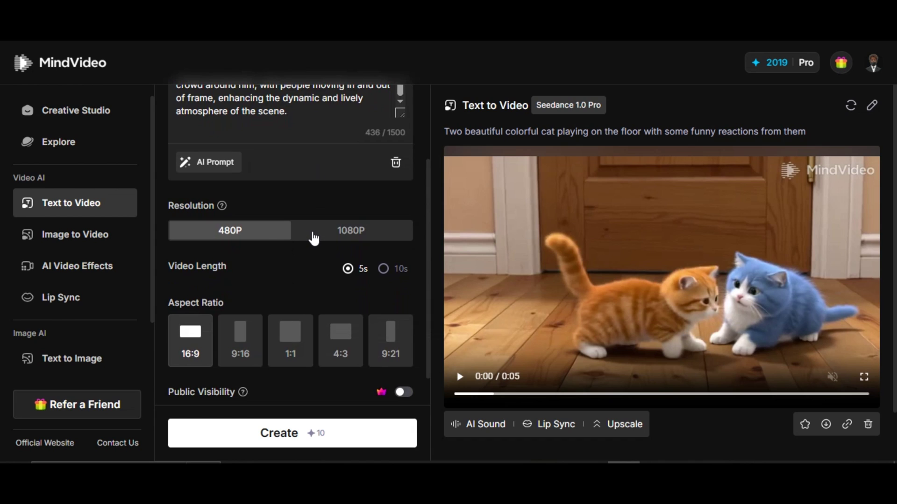
pyautogui.click(327, 236)
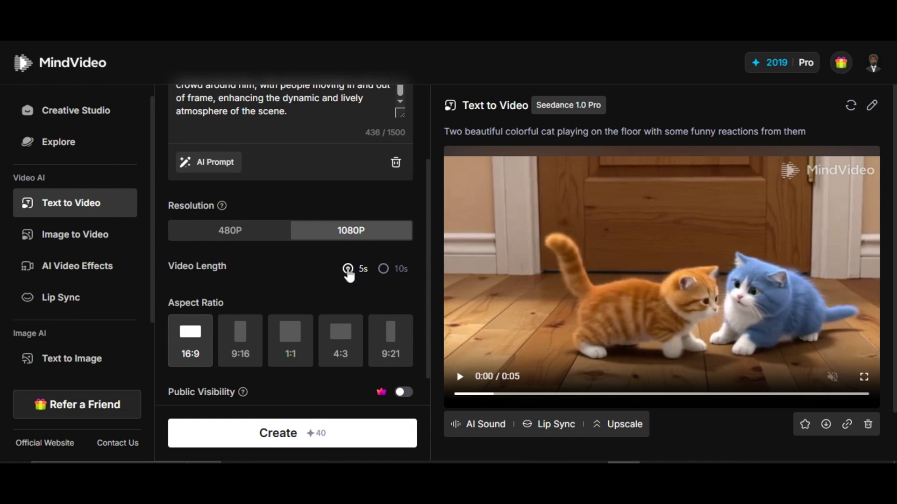
# Step: Generate the 1080P red-pepper-headed man video and open the finished clip's details
pyautogui.scroll(-1, 310, 323)
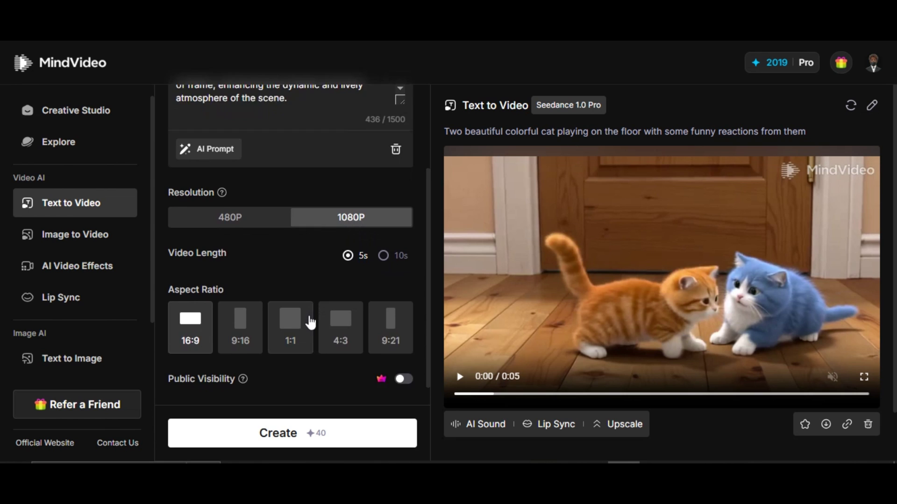
pyautogui.click(340, 433)
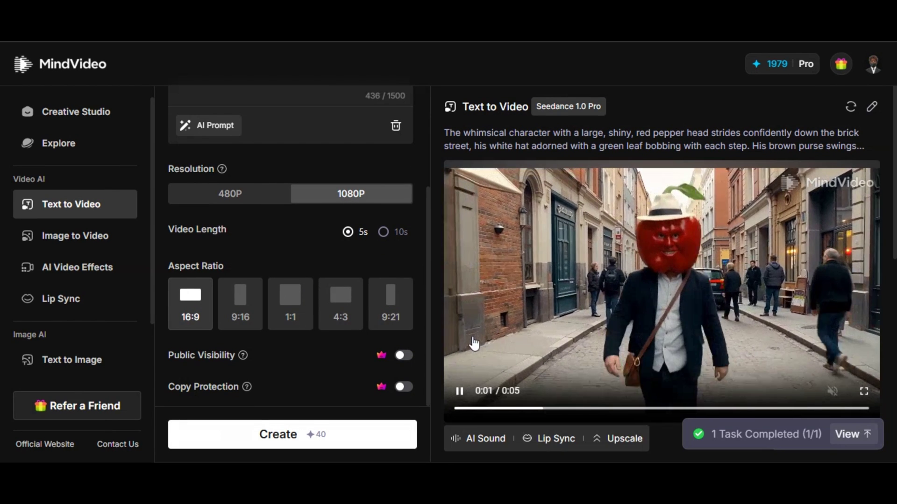
pyautogui.click(474, 343)
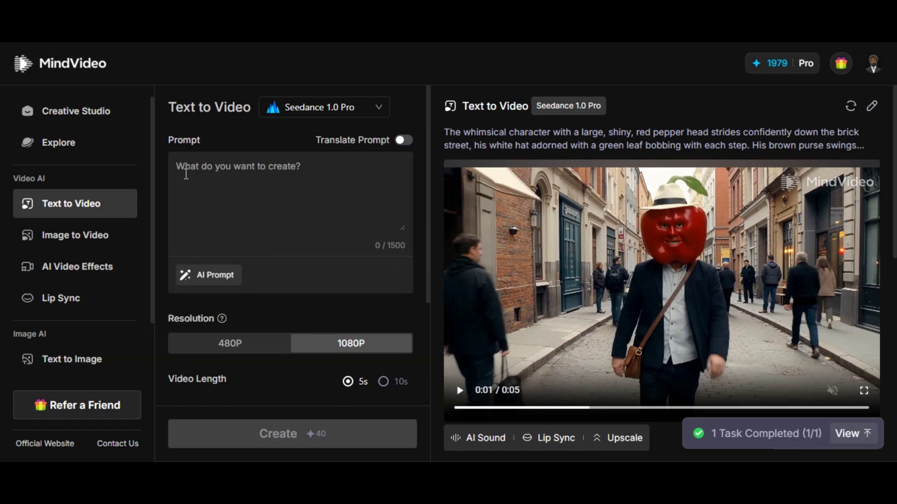
# Step: Paste the prompt about the young woman with a short bob on a modern staircase
pyautogui.click(234, 312)
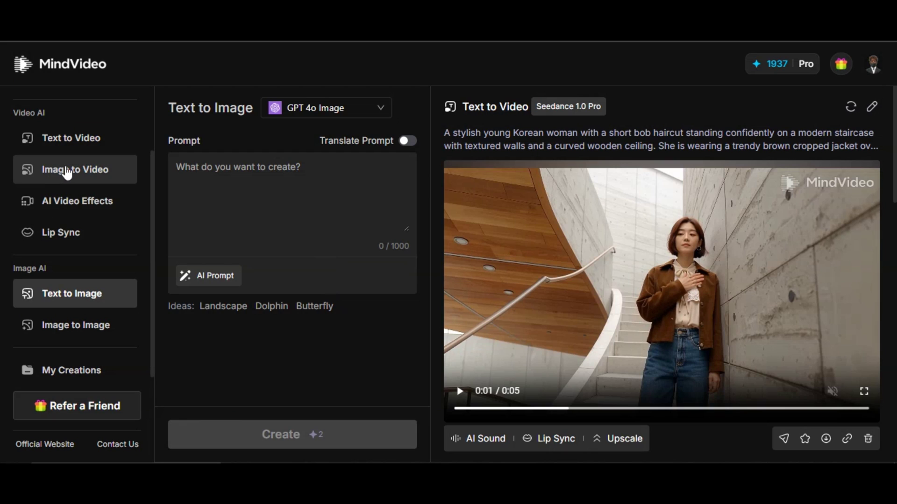
# Step: Back in Text to Video, paste the 1266-character Pixar-style guitar-playing white cat street performance prompt
pyautogui.click(75, 139)
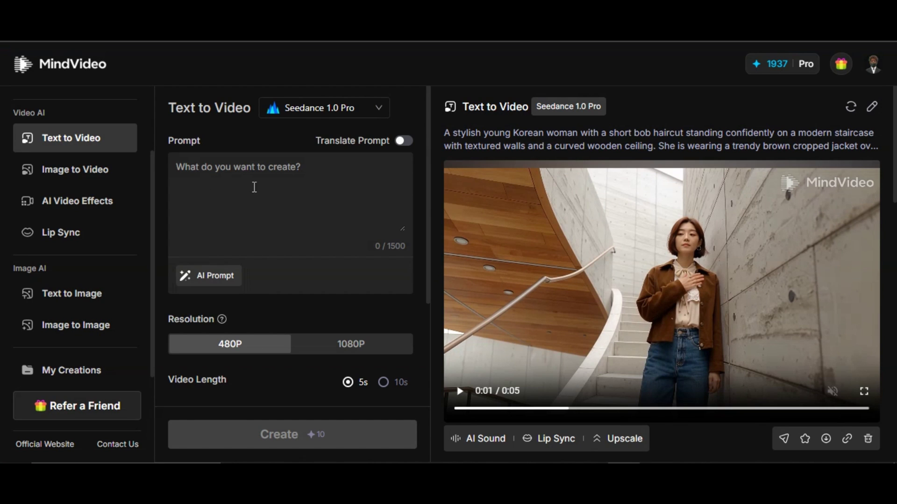
pyautogui.rightClick(190, 183)
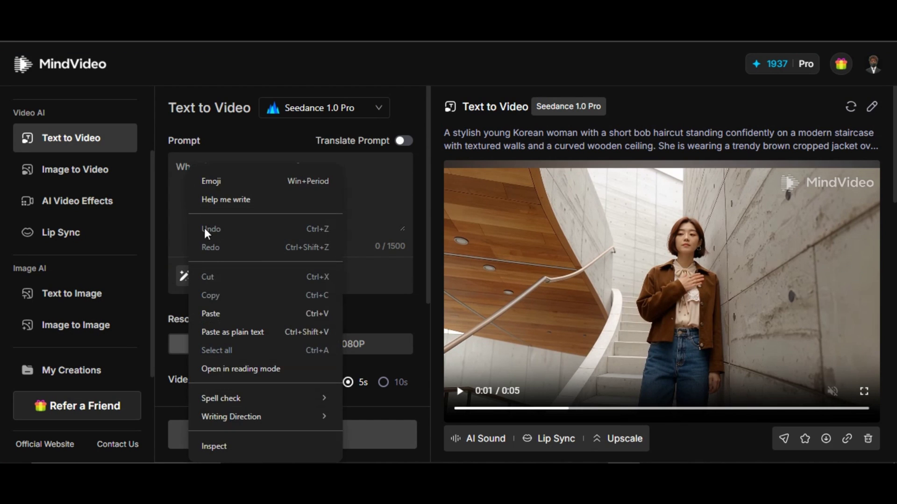
pyautogui.click(216, 312)
pyautogui.scroll(3, 264, 212)
pyautogui.scroll(5, 264, 212)
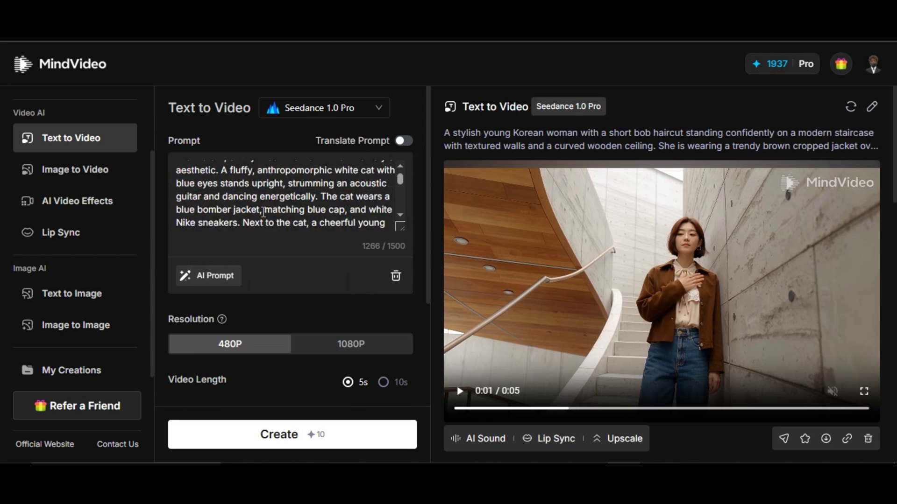
pyautogui.scroll(-10, 243, 199)
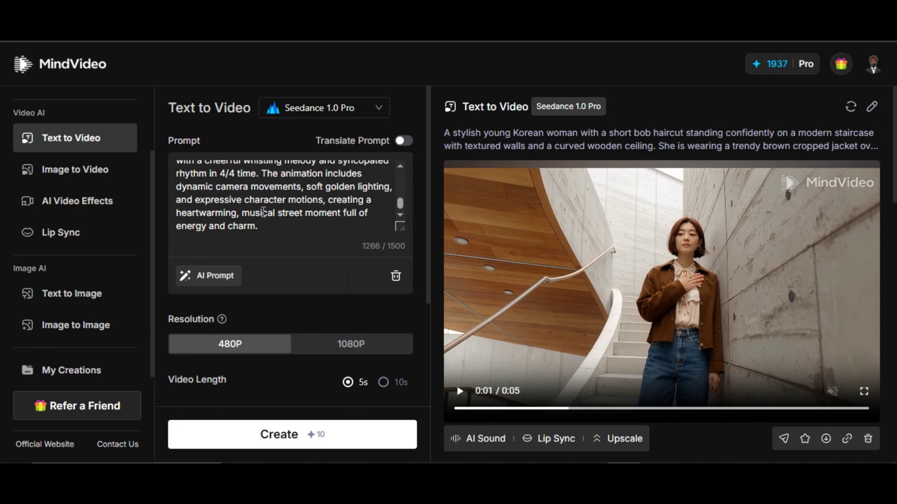
pyautogui.scroll(10, 264, 213)
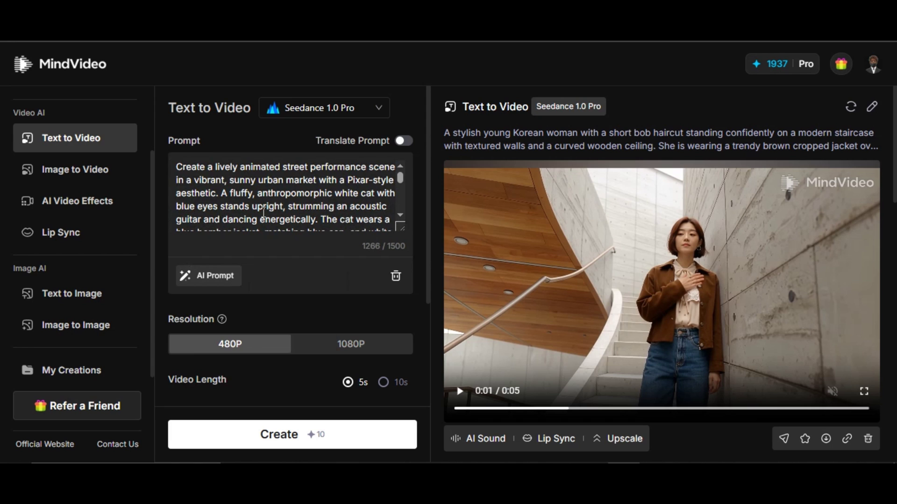
# Step: Switch the video model to Veo3
pyautogui.click(376, 112)
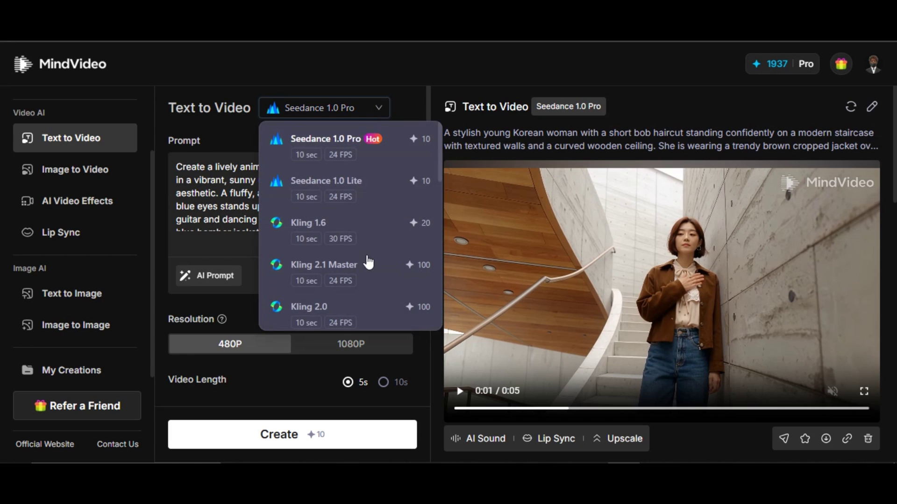
pyautogui.scroll(-10, 366, 260)
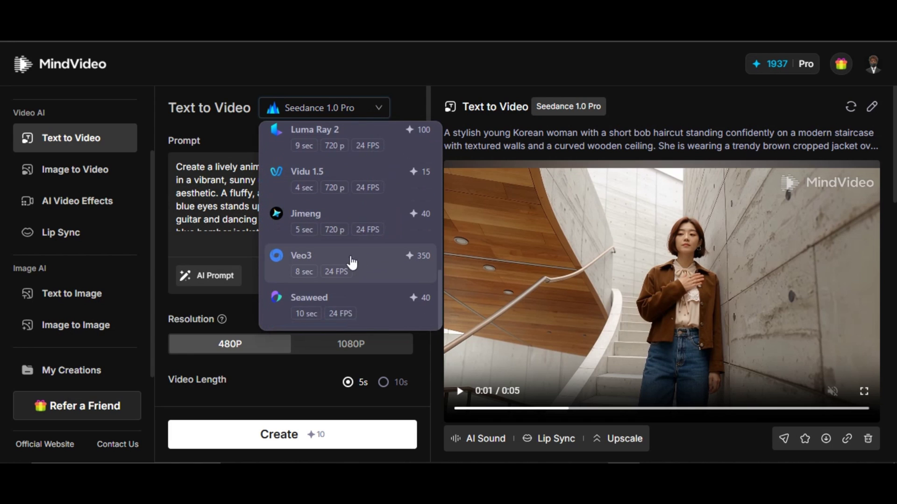
pyautogui.click(360, 263)
# Step: Add a negative prompt excluding blur, distortion and low quality, then generate and view the 8-second clip
pyautogui.scroll(-1, 312, 346)
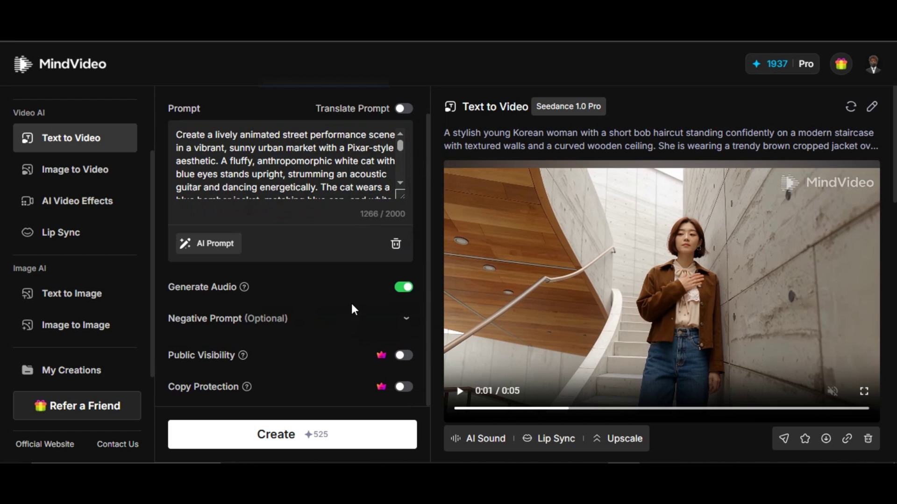
pyautogui.click(406, 319)
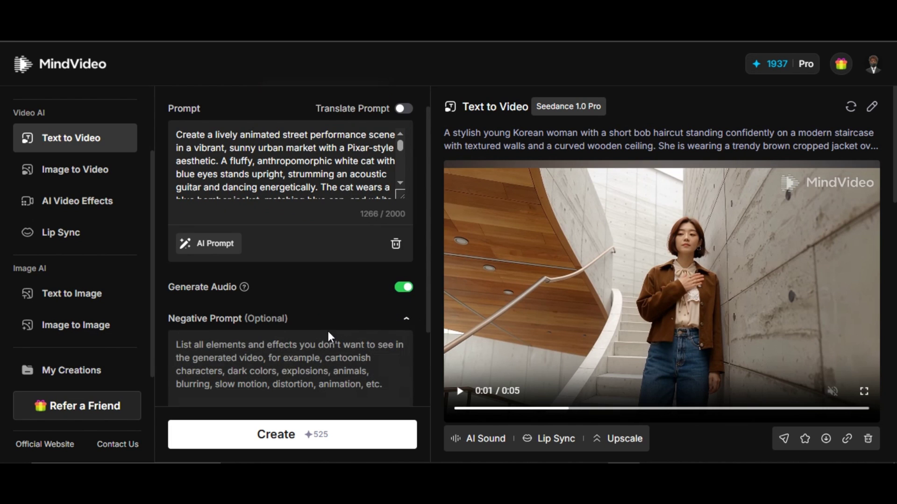
pyautogui.scroll(-3, 318, 359)
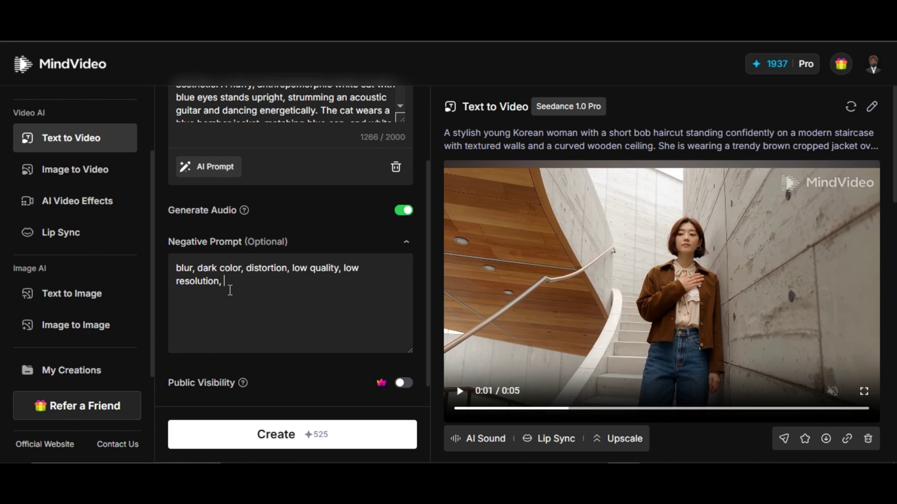
pyautogui.scroll(-1, 327, 373)
pyautogui.click(340, 437)
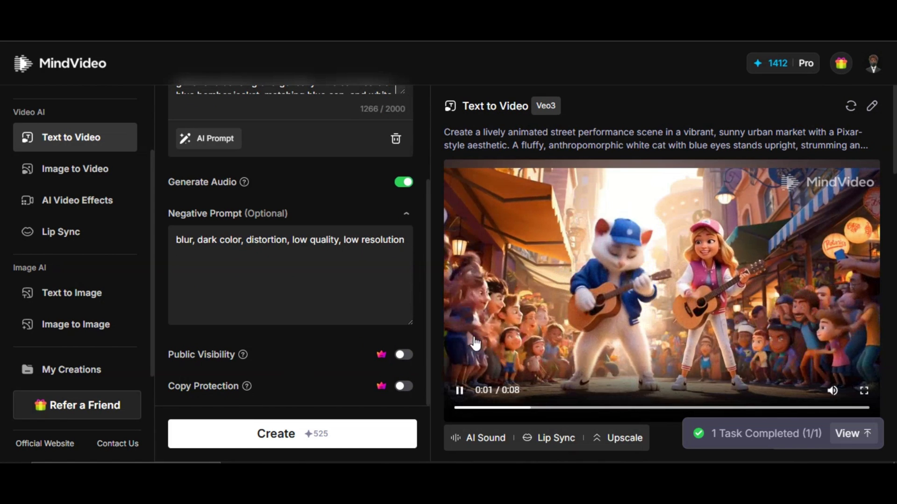
pyautogui.click(548, 332)
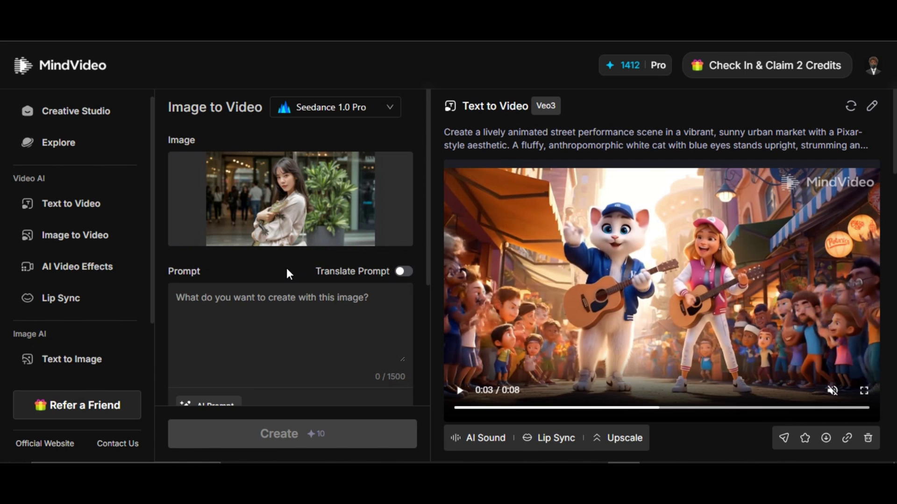
# Step: Paste the mall walking prompt for the woman-with-alligator photo
pyautogui.scroll(-2, 263, 291)
pyautogui.click(218, 251)
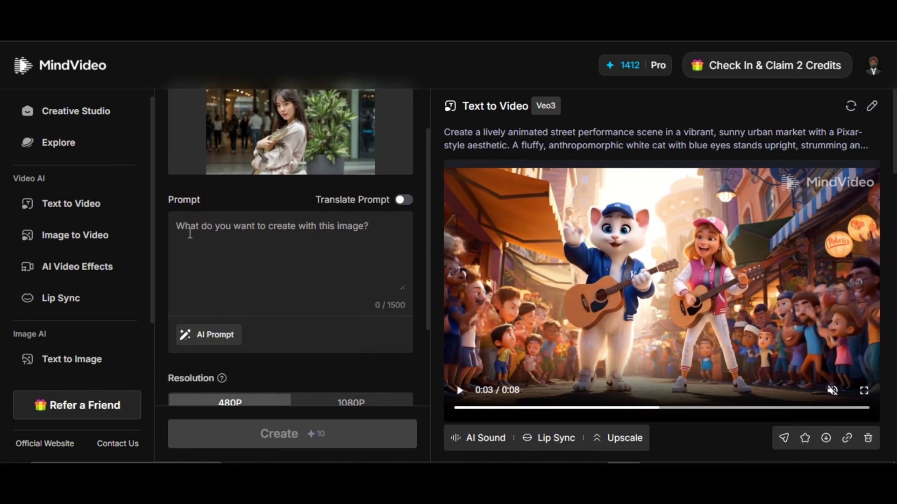
pyautogui.rightClick(189, 233)
pyautogui.click(247, 313)
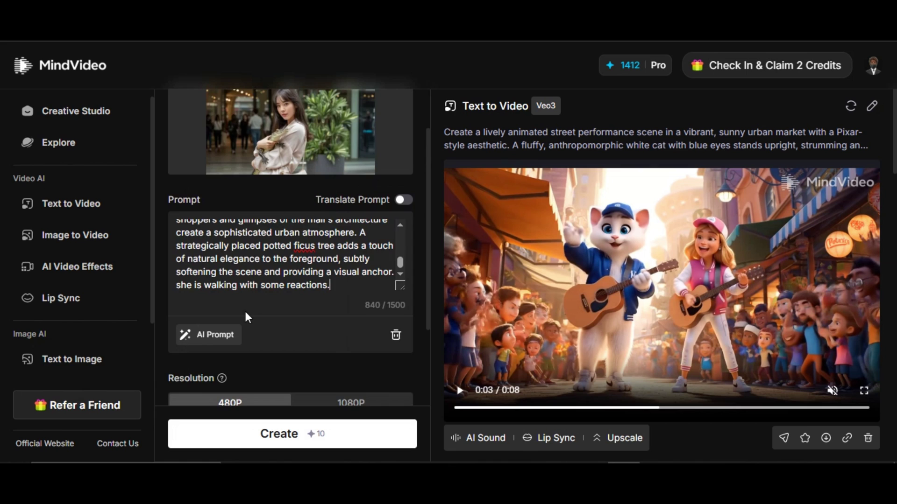
# Step: Generate the 5-second 1080p clip and open the finished video's details
pyautogui.scroll(-2, 260, 327)
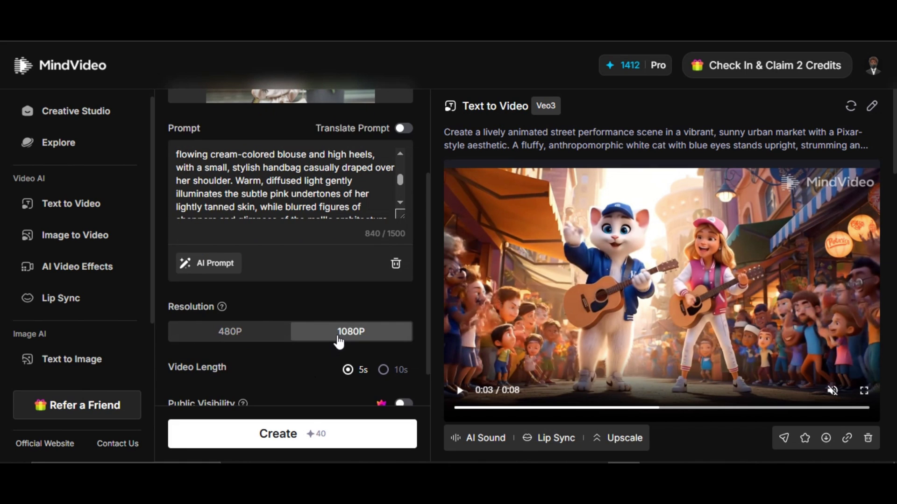
pyautogui.scroll(-1, 318, 346)
pyautogui.click(322, 432)
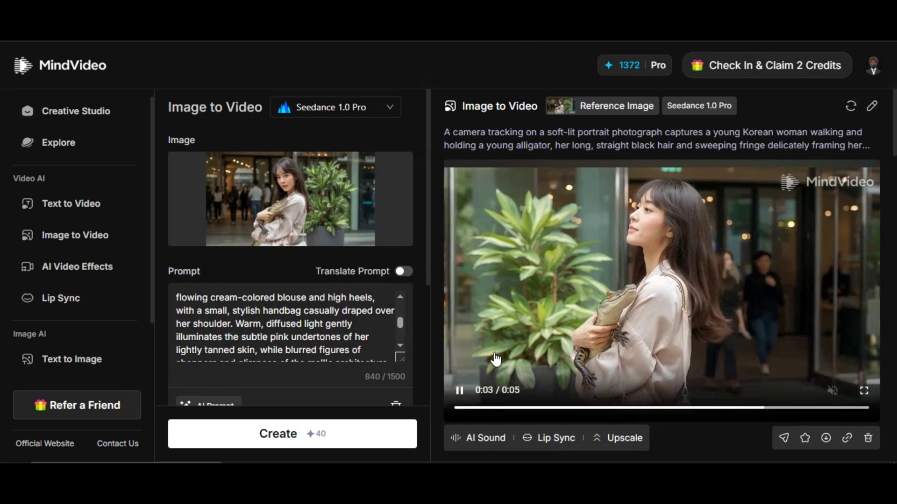
pyautogui.click(495, 359)
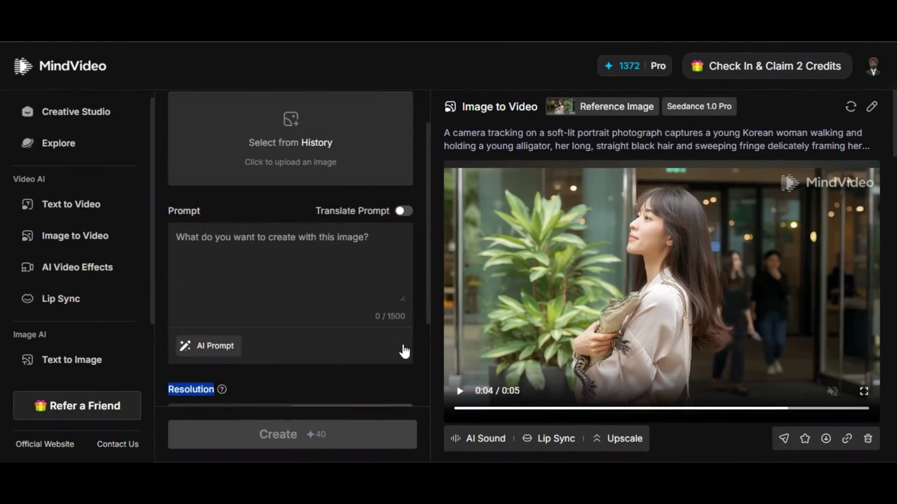
# Step: Load the neon-lit blonde portrait as source and paste the pop-idol prompt
pyautogui.scroll(2, 403, 351)
pyautogui.click(293, 216)
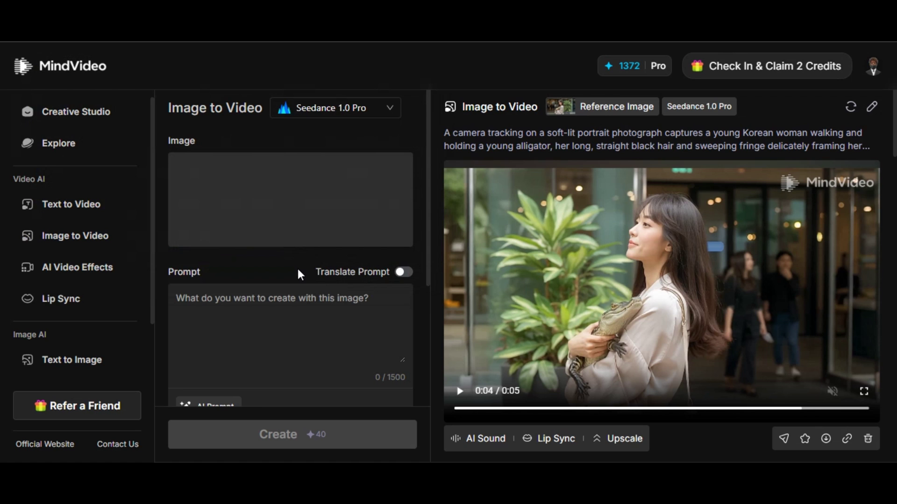
pyautogui.scroll(-2, 272, 335)
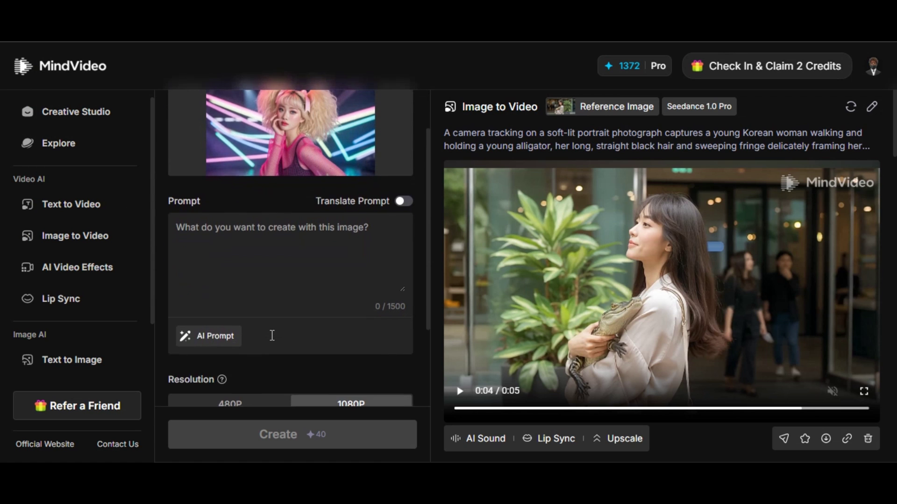
pyautogui.rightClick(185, 230)
pyautogui.click(214, 310)
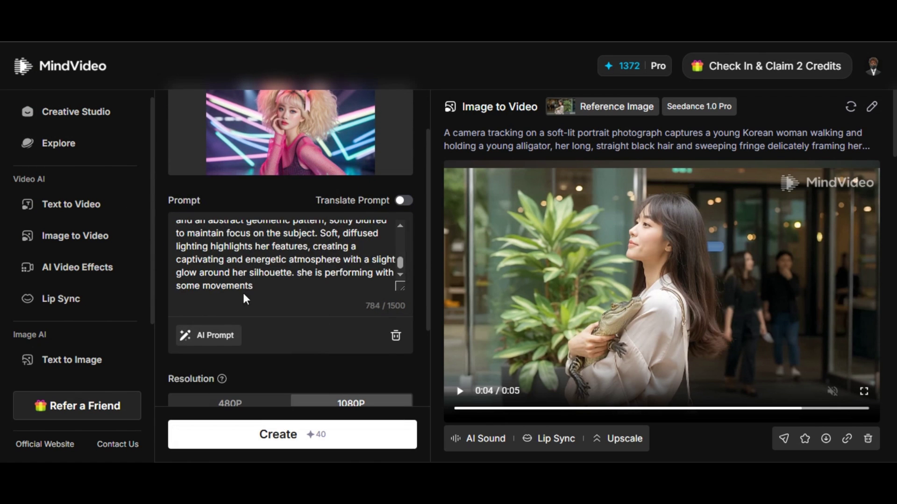
# Step: Switch the video generation model to Veo3
pyautogui.scroll(2, 253, 282)
pyautogui.scroll(3, 252, 282)
pyautogui.click(335, 107)
pyautogui.scroll(-3, 375, 230)
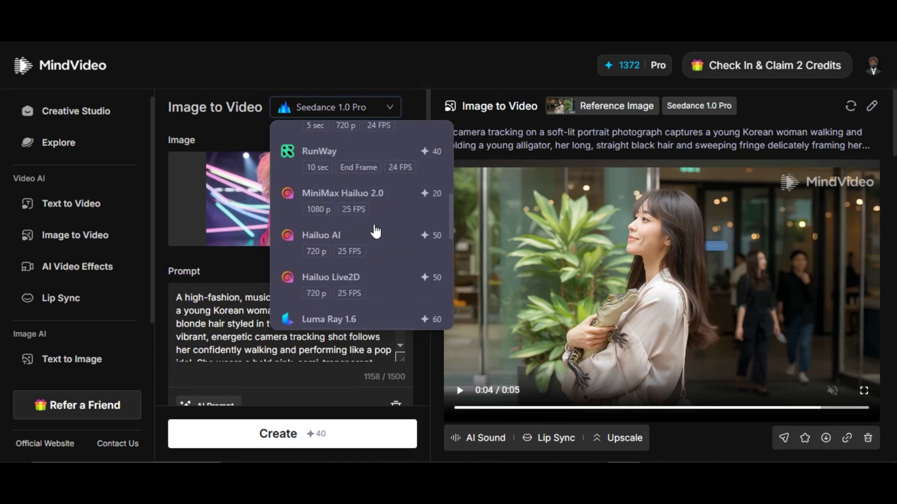
pyautogui.click(341, 187)
pyautogui.scroll(-3, 336, 326)
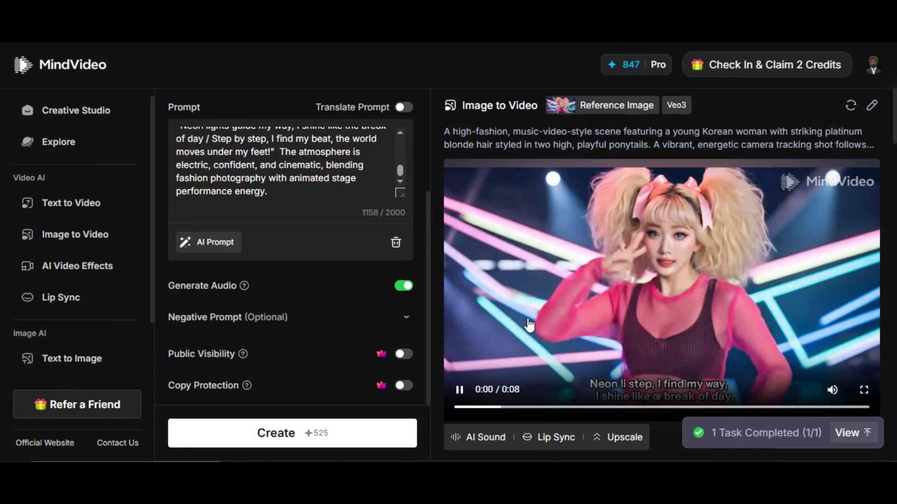
# Step: Generate the 8-second Veo3 K-pop idol clip and watch the result
pyautogui.click(528, 318)
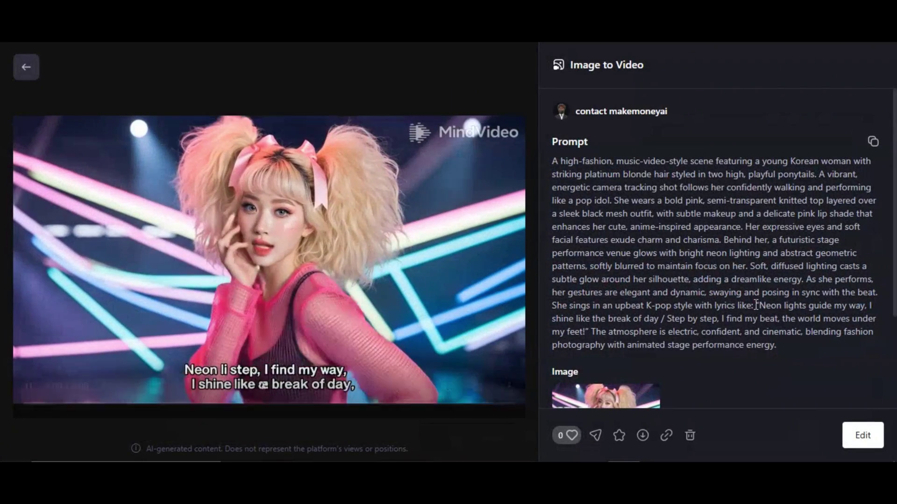
pyautogui.moveTo(446, 387)
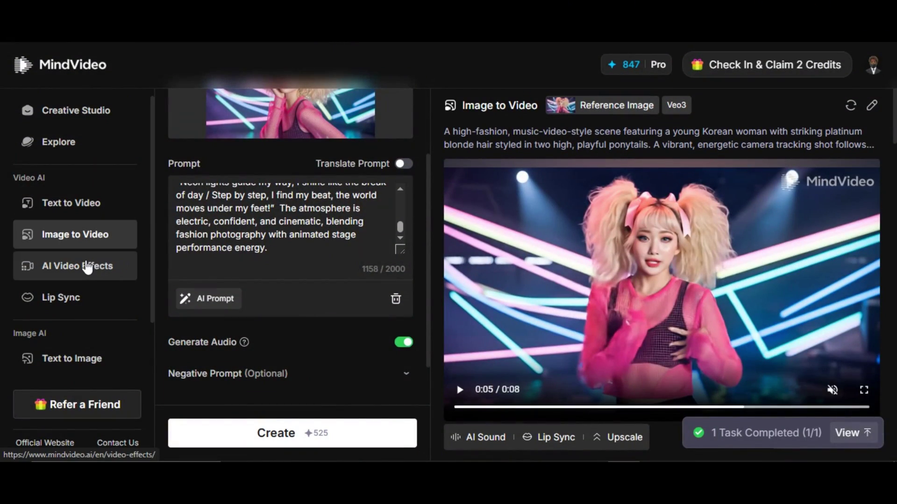
# Step: Browse the AI Video Effects gallery and start from the AI Kissing template
pyautogui.click(87, 268)
pyautogui.scroll(-2, 663, 371)
pyautogui.scroll(-8, 663, 372)
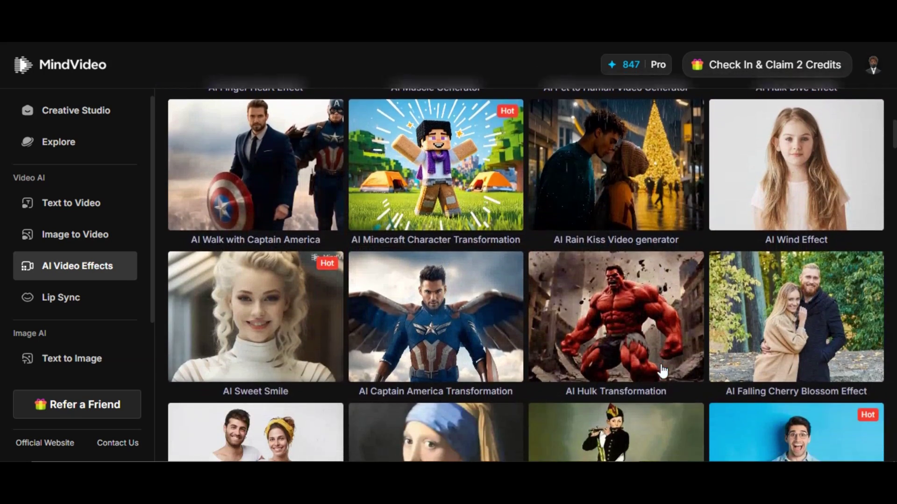
pyautogui.scroll(-5, 663, 371)
pyautogui.scroll(8, 663, 371)
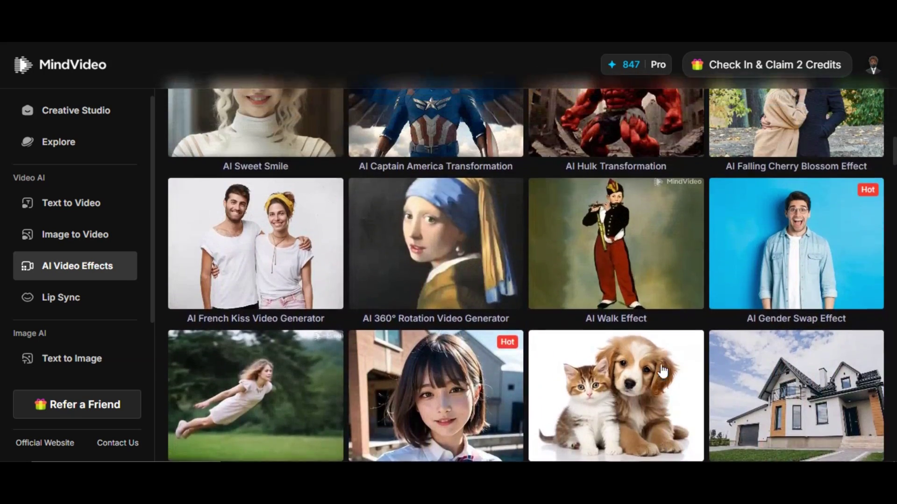
pyautogui.scroll(7, 662, 372)
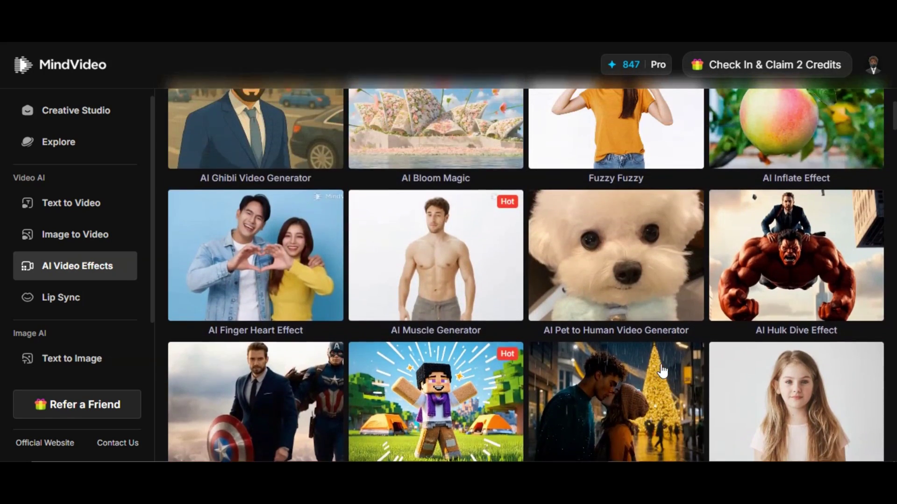
pyautogui.scroll(3, 663, 371)
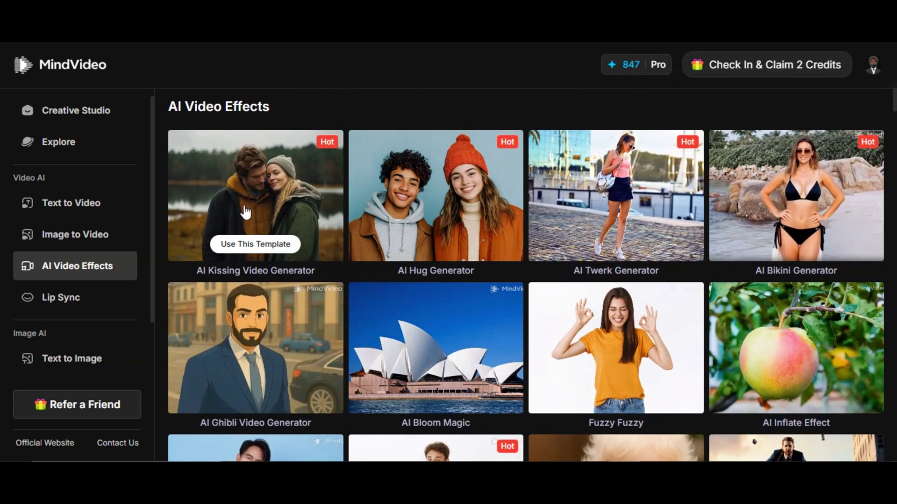
pyautogui.click(255, 244)
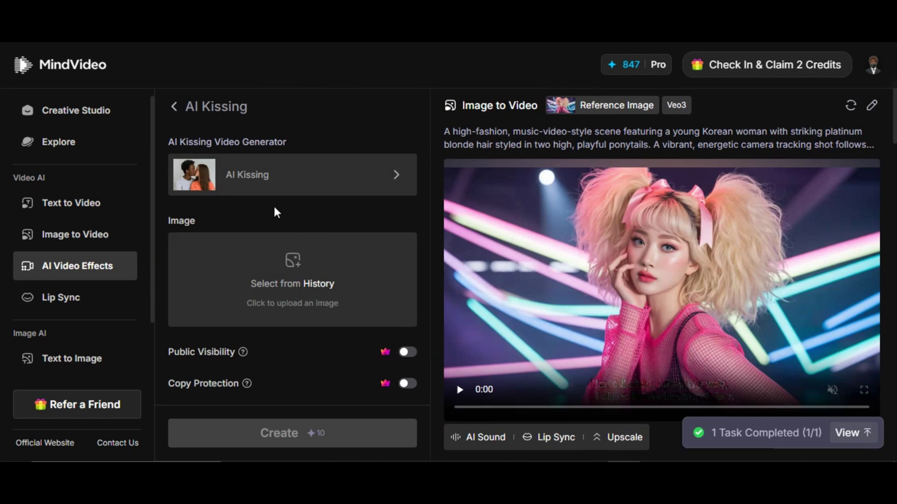
# Step: Upload the white-capped man's photo, generate the kissing clip, and view its details
pyautogui.click(265, 282)
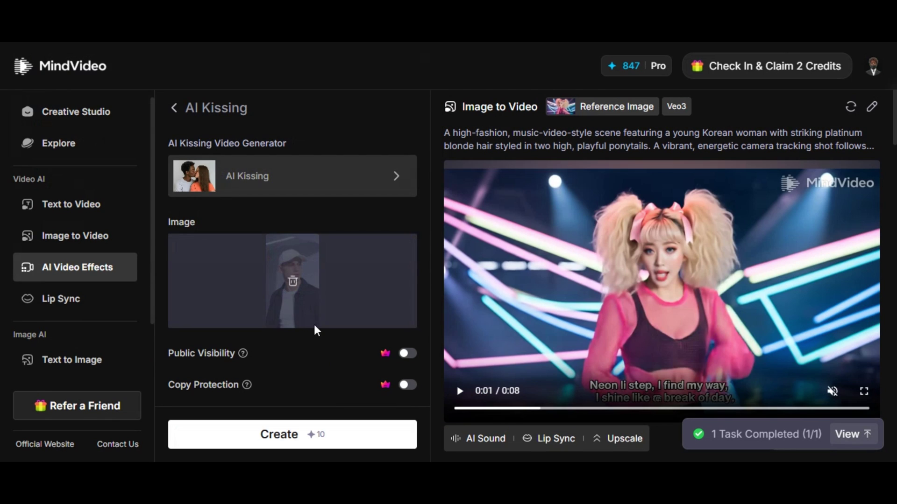
pyautogui.click(361, 434)
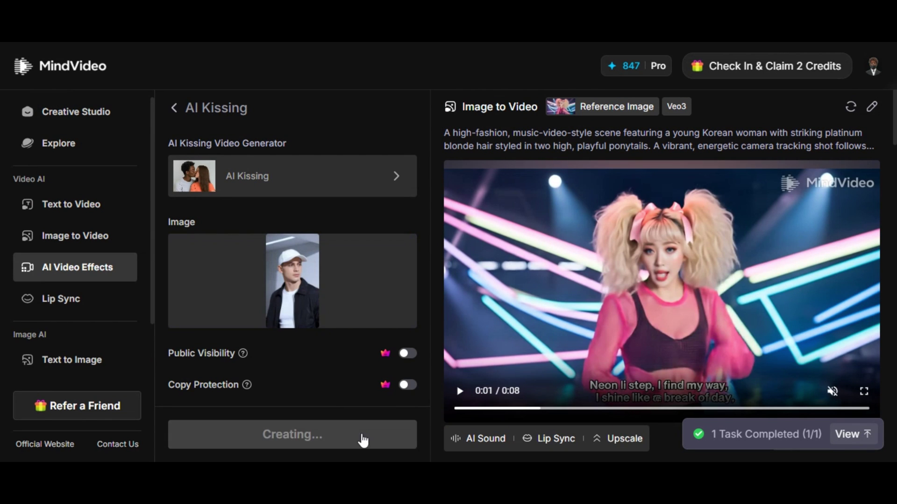
pyautogui.click(486, 270)
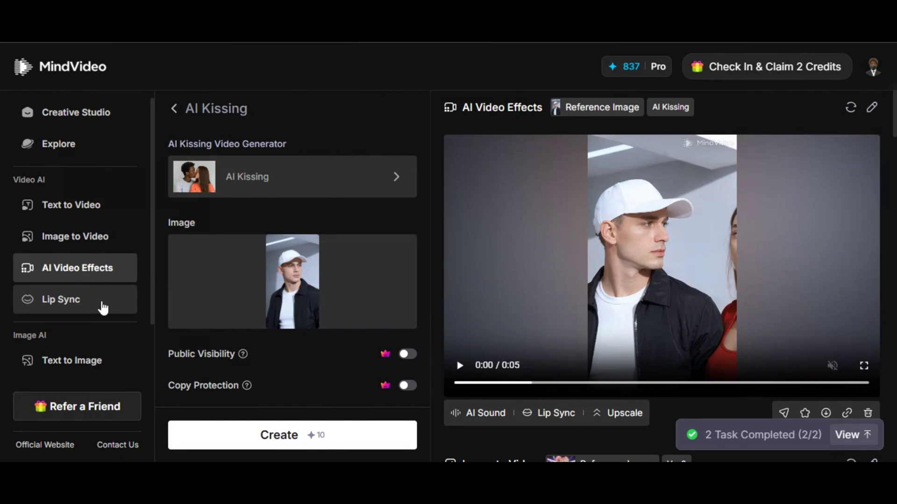
# Step: Open the Lip Sync generator with Text to Speech as the audio input
pyautogui.scroll(-2, 102, 308)
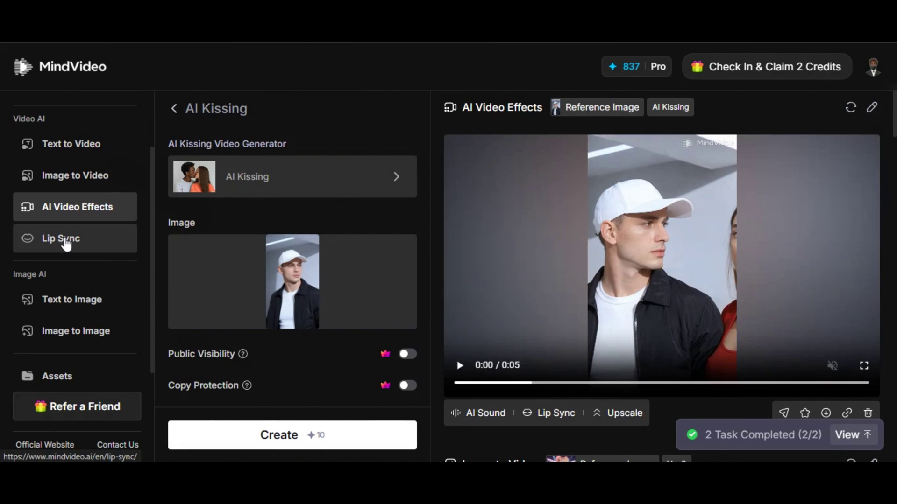
pyautogui.click(95, 243)
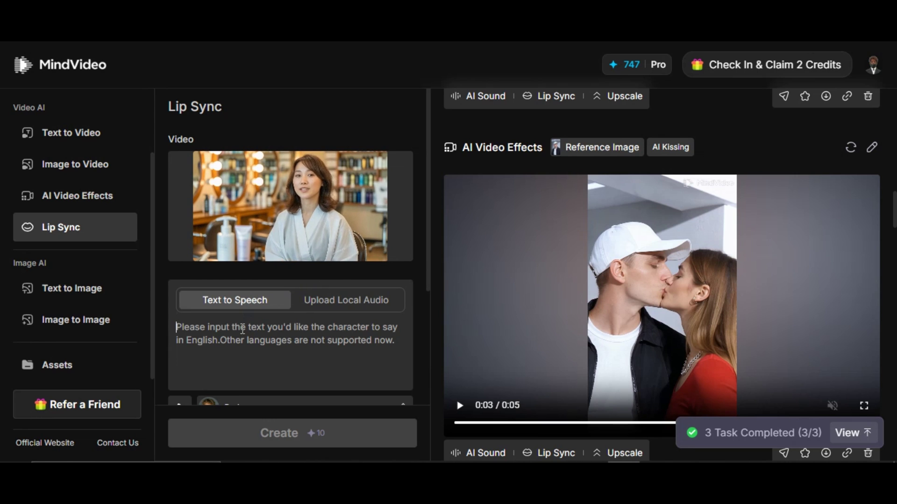
pyautogui.scroll(-4, 215, 356)
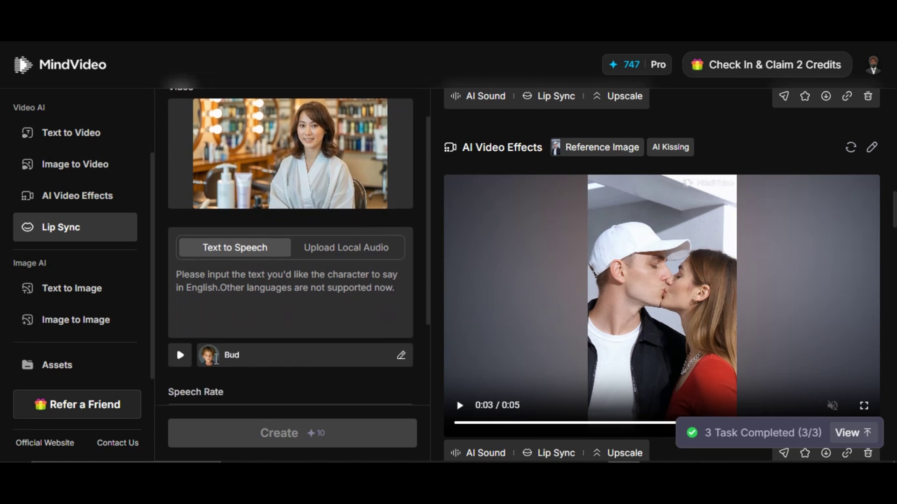
pyautogui.scroll(4, 192, 235)
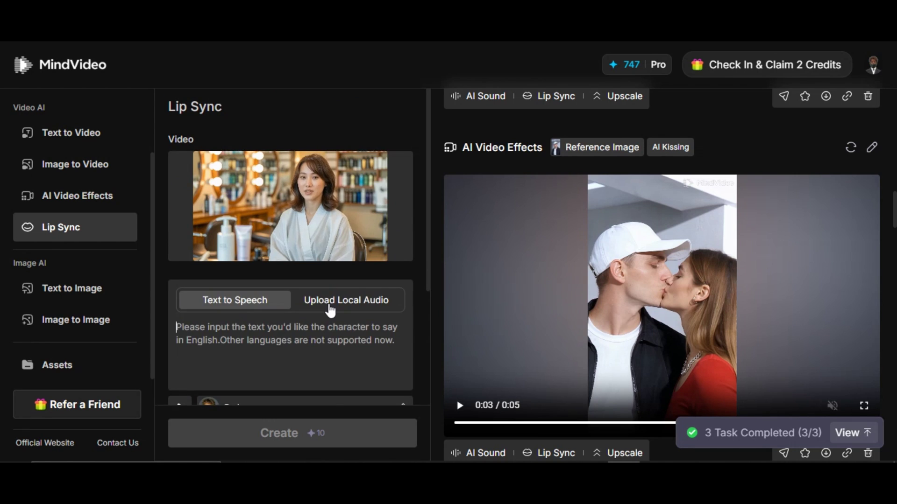
pyautogui.click(332, 302)
pyautogui.scroll(-2, 300, 353)
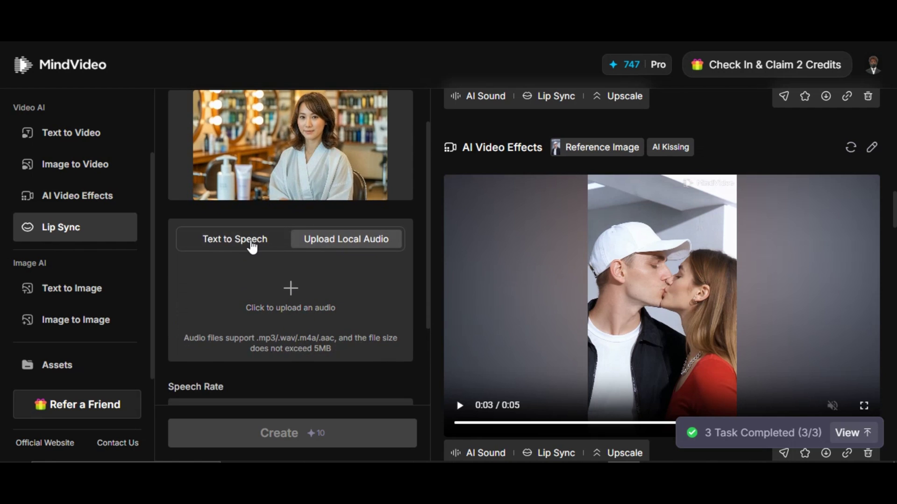
pyautogui.click(252, 246)
# Step: Paste the skin-care announcement, change 'stores' to 'store', and bring up the voice list
pyautogui.click(219, 282)
pyautogui.write('Dear esteem customers, we now have new skin care products in our stores')
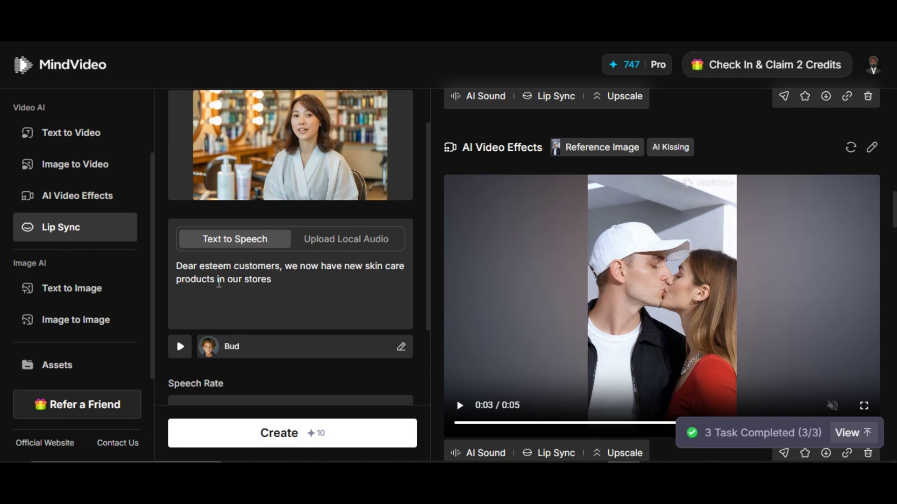
pyautogui.press('BackSpace')
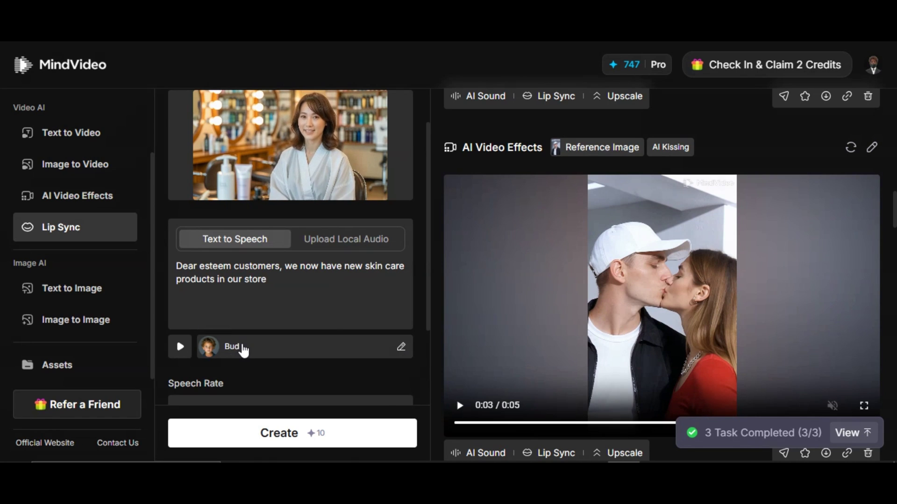
pyautogui.click(242, 349)
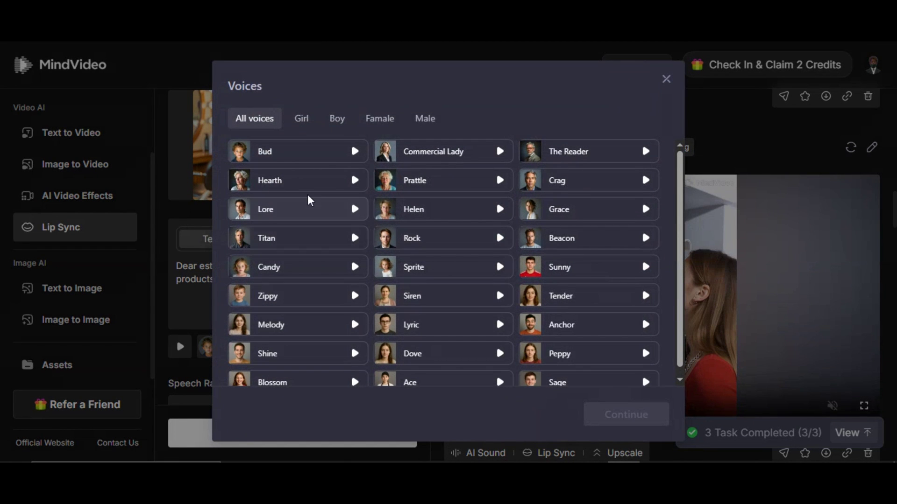
# Step: Preview the female voices and confirm Siren as the speaking voice
pyautogui.click(299, 120)
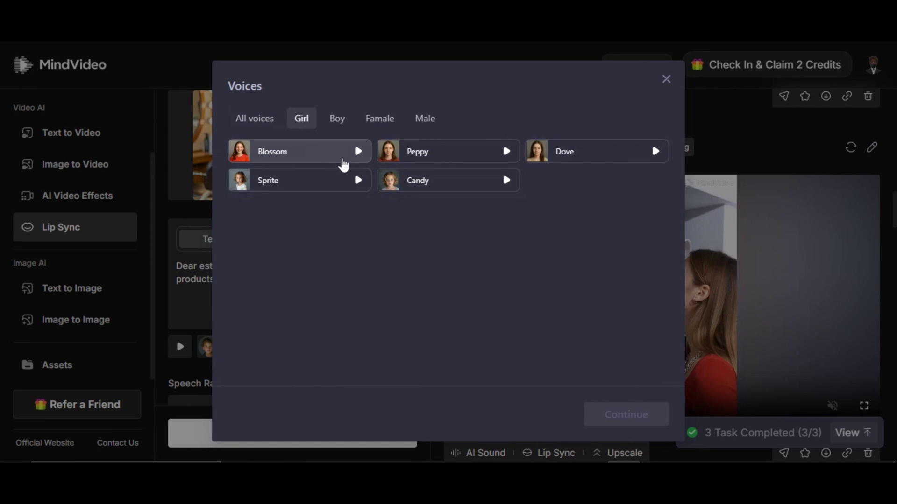
pyautogui.click(357, 152)
pyautogui.click(380, 119)
pyautogui.click(316, 180)
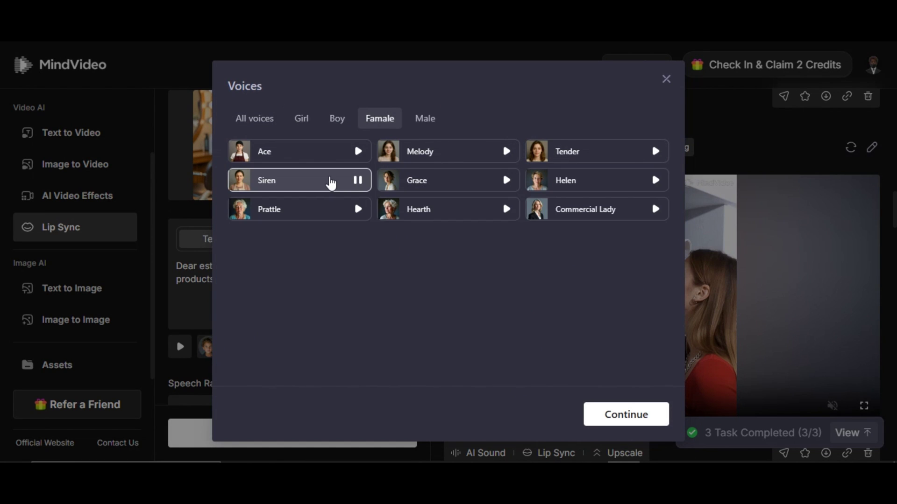
pyautogui.click(359, 181)
pyautogui.click(623, 415)
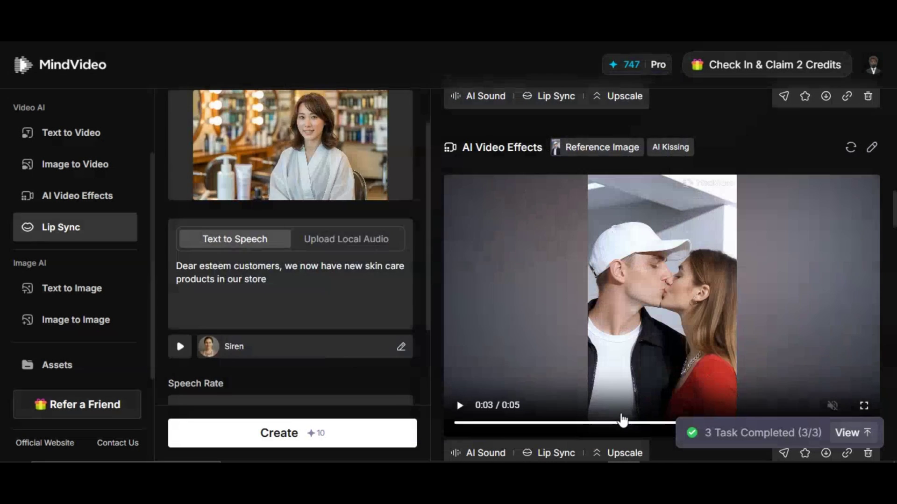
# Step: Set the Speech Rate slider to about 1.0
pyautogui.scroll(-3, 290, 280)
pyautogui.moveTo(213, 308)
pyautogui.moveTo(215, 308)
pyautogui.mouseDown()
pyautogui.moveTo(326, 309)
pyautogui.moveTo(273, 311)
pyautogui.moveTo(380, 295)
pyautogui.moveTo(216, 299)
pyautogui.mouseUp()
pyautogui.scroll(-1, 291, 391)
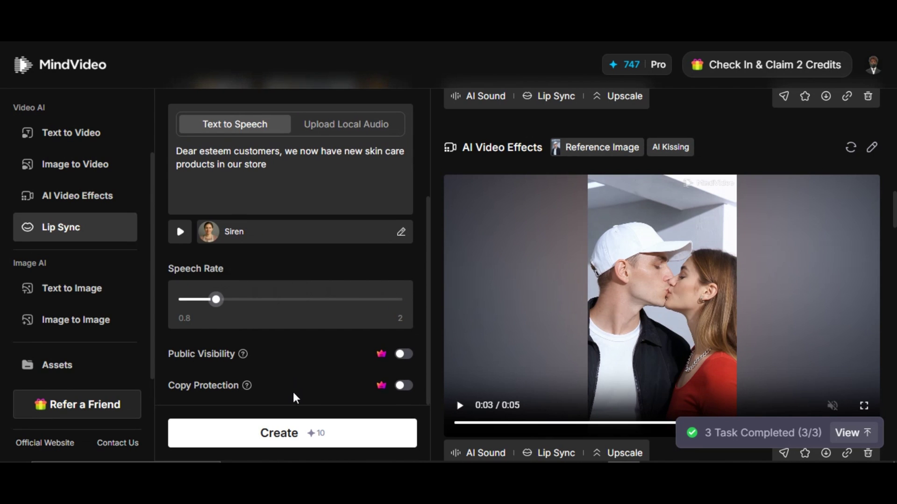
# Step: Generate the 4-second salon lip-sync clip, view it in detail, then close the view
pyautogui.click(338, 437)
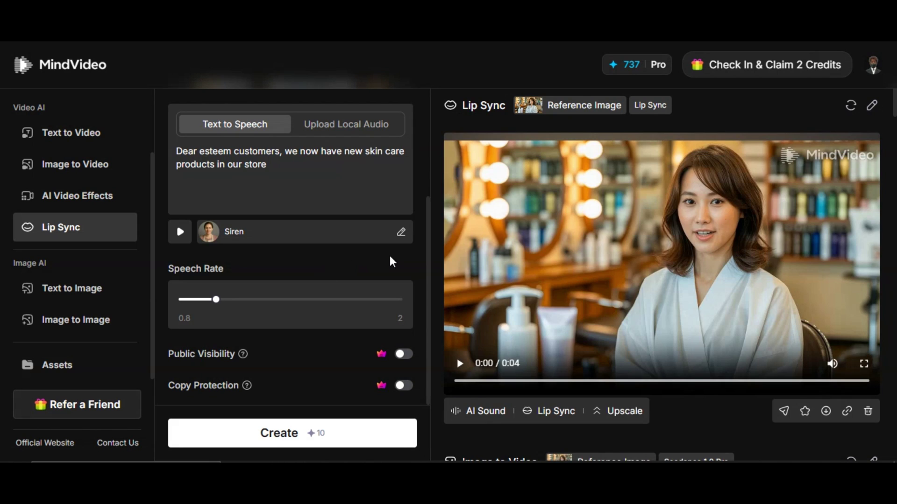
pyautogui.click(507, 323)
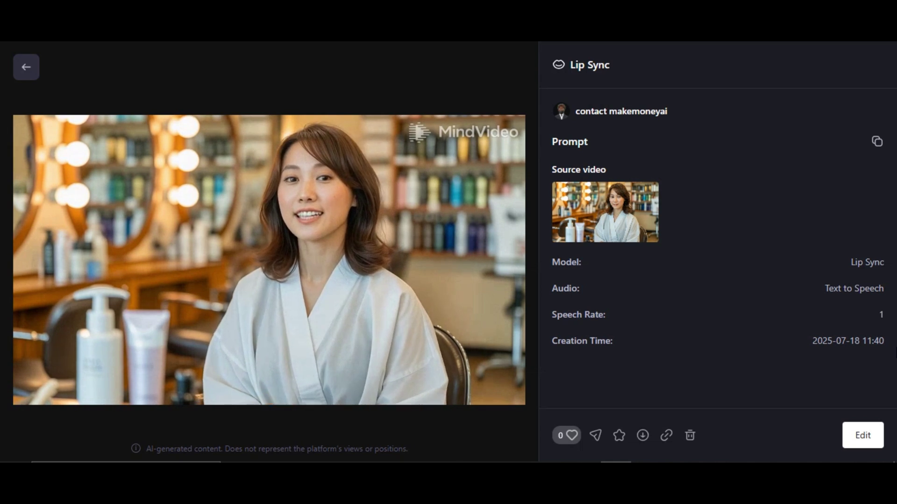
pyautogui.press('Escape')
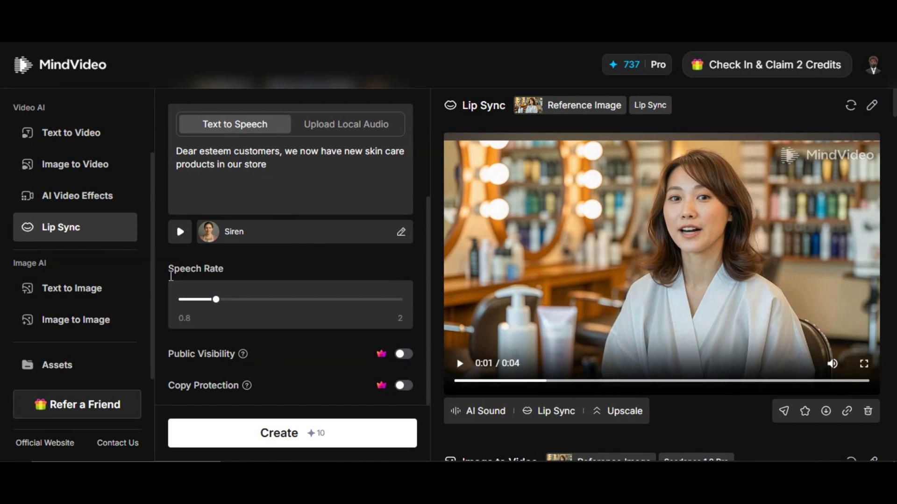
# Step: Write the walking-woman prompt in Text to Image and choose Flux Kontext Max
pyautogui.click(91, 298)
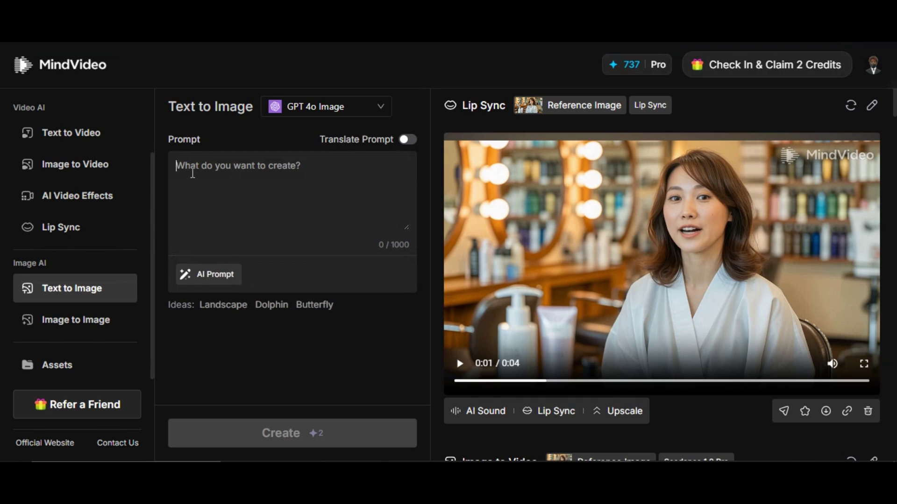
pyautogui.click(193, 173)
pyautogui.write('A')
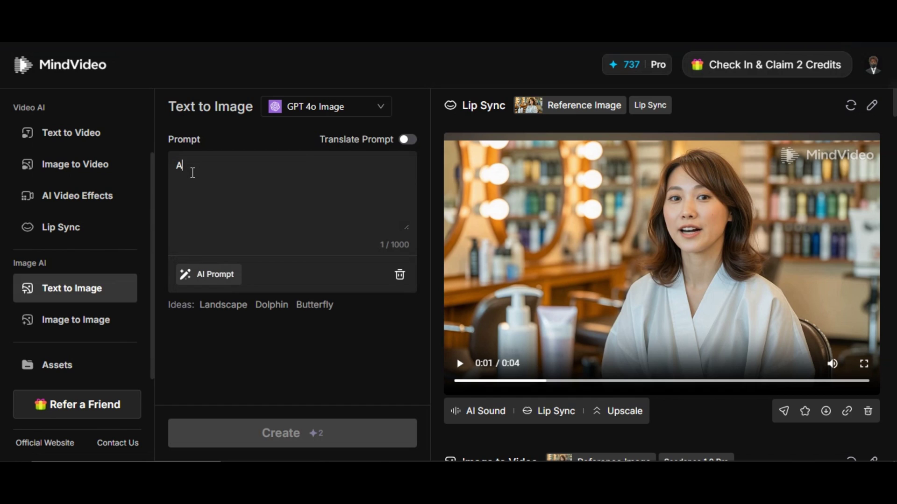
pyautogui.write(' woman walking with some reactio')
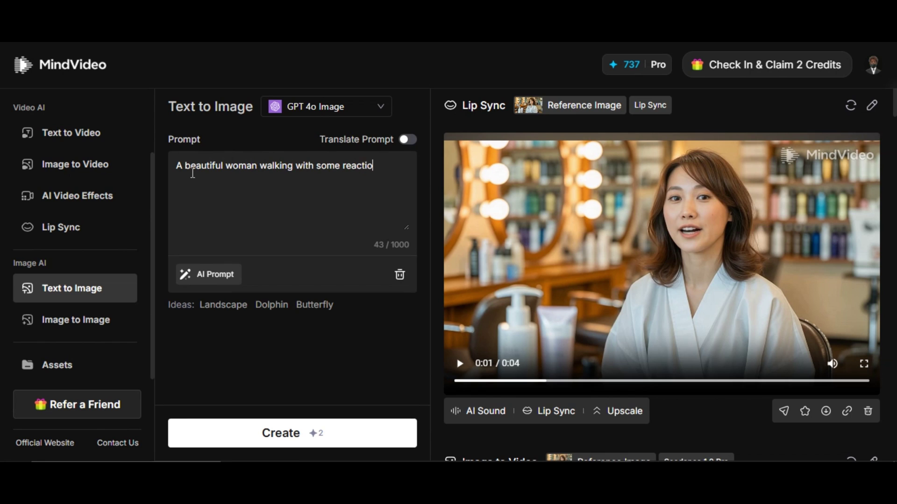
pyautogui.click(382, 111)
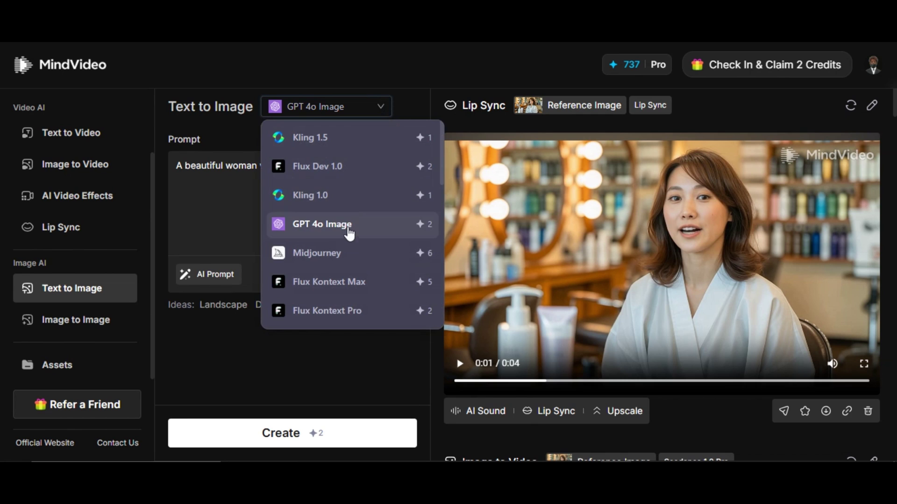
pyautogui.scroll(-2, 357, 278)
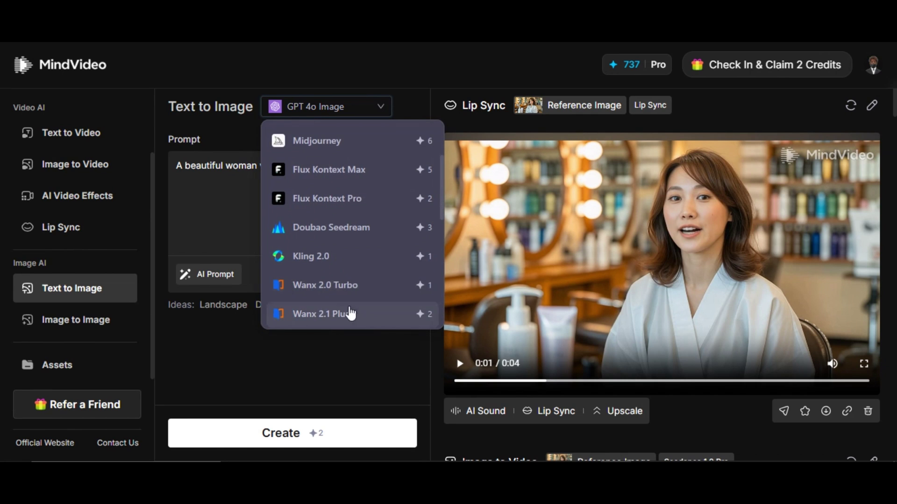
pyautogui.scroll(-6, 367, 316)
pyautogui.scroll(10, 368, 319)
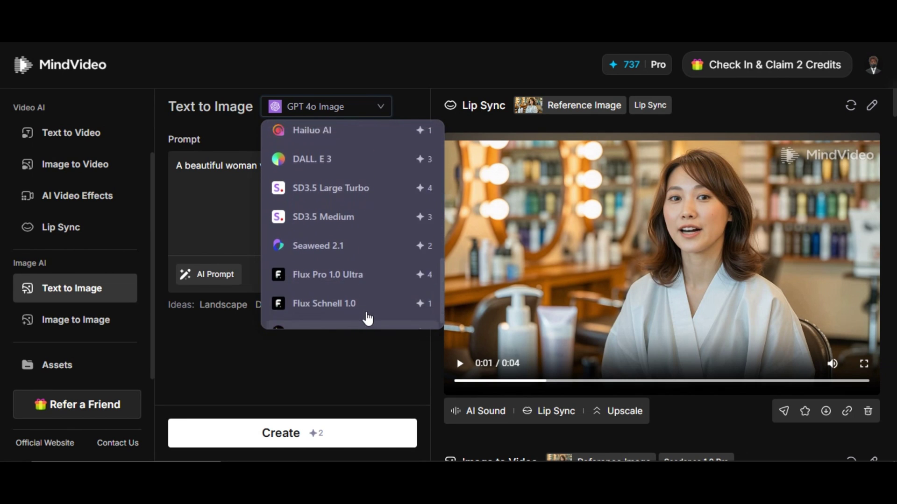
pyautogui.scroll(1, 364, 303)
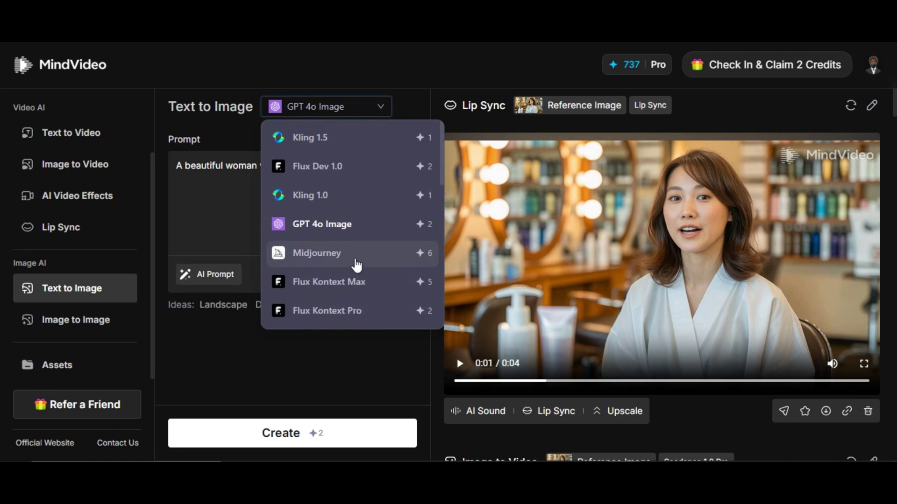
pyautogui.click(348, 287)
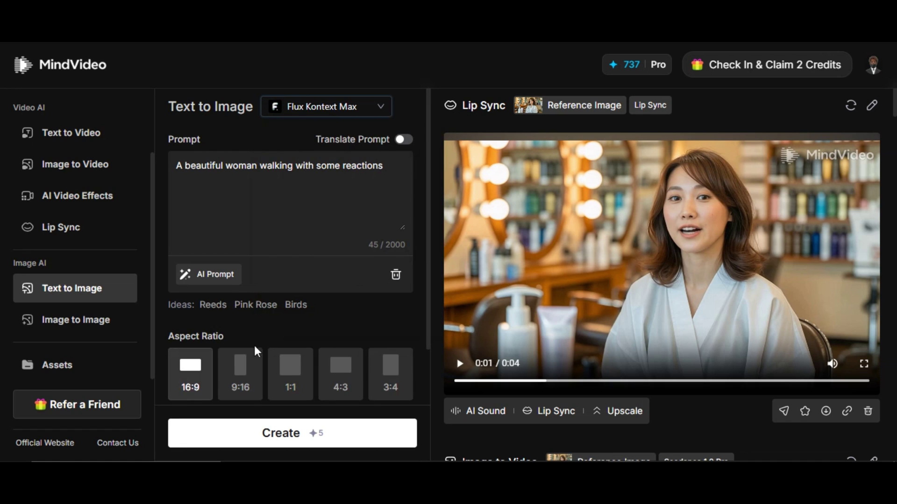
# Step: Keep the 16:9 aspect ratio, generate the image, and open it in detail
pyautogui.click(234, 387)
pyautogui.click(276, 386)
pyautogui.click(186, 382)
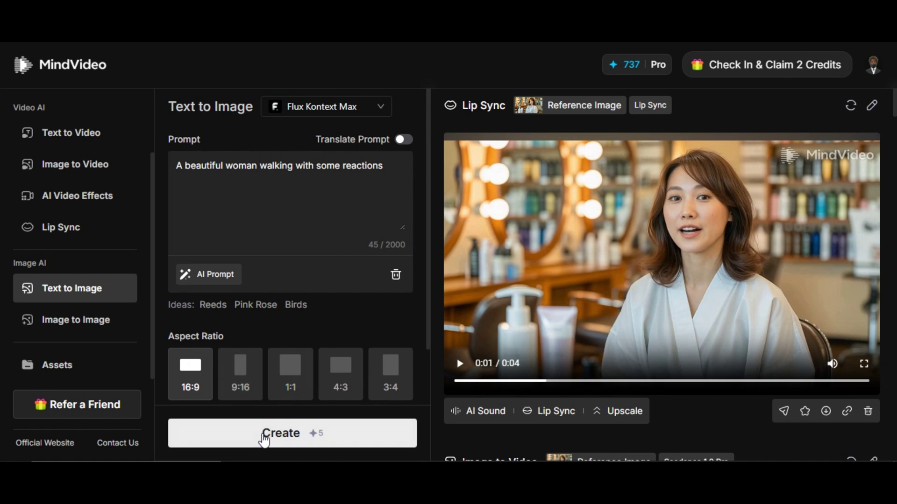
pyautogui.click(261, 434)
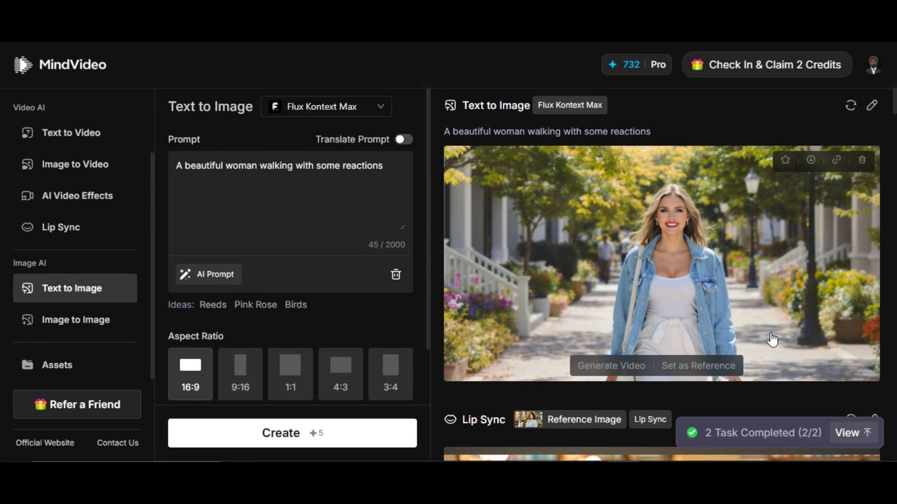
pyautogui.click(691, 319)
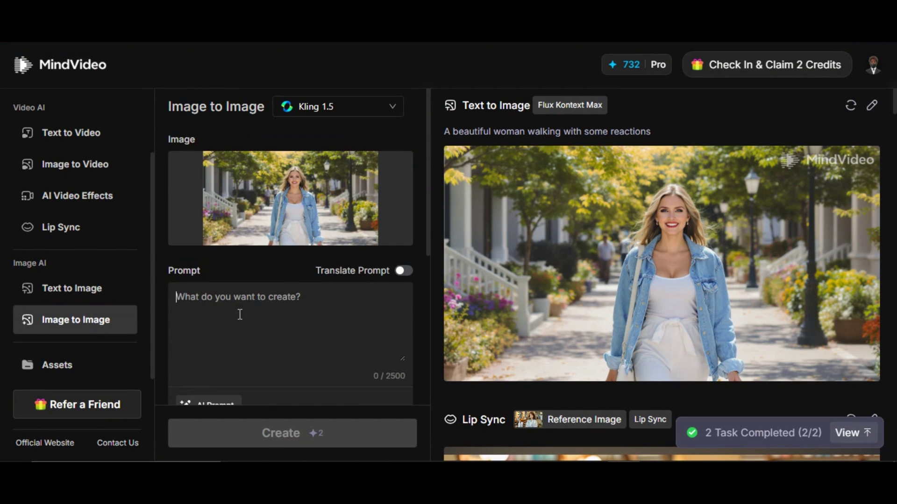
# Step: Paste the Ghibli-style prompt, choose Midjourney, and generate the 16:9 image
pyautogui.write('transform the image to ghibli')
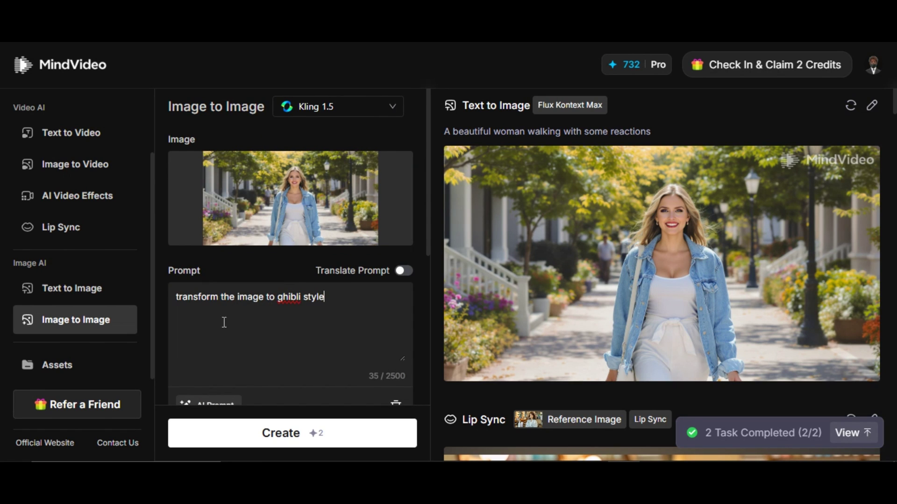
pyautogui.click(394, 107)
pyautogui.scroll(-1, 393, 251)
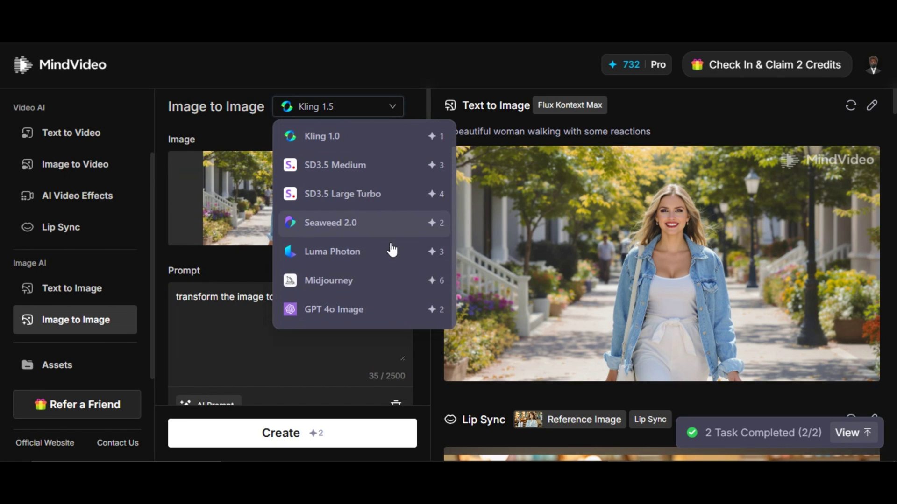
pyautogui.click(368, 310)
pyautogui.click(269, 437)
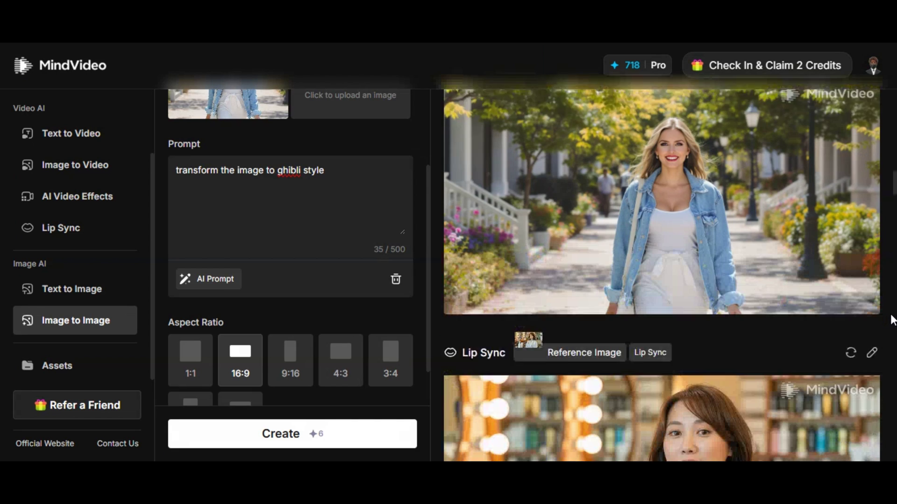
pyautogui.scroll(-5, 890, 327)
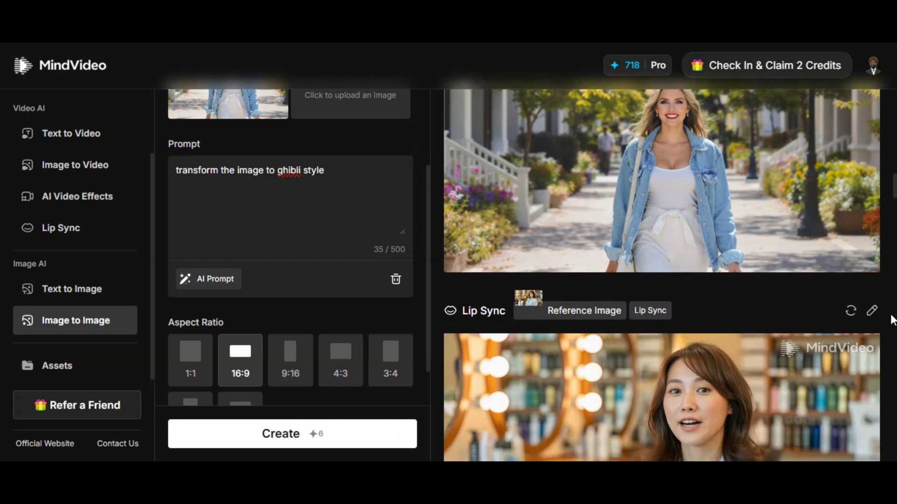
pyautogui.scroll(-15, 892, 320)
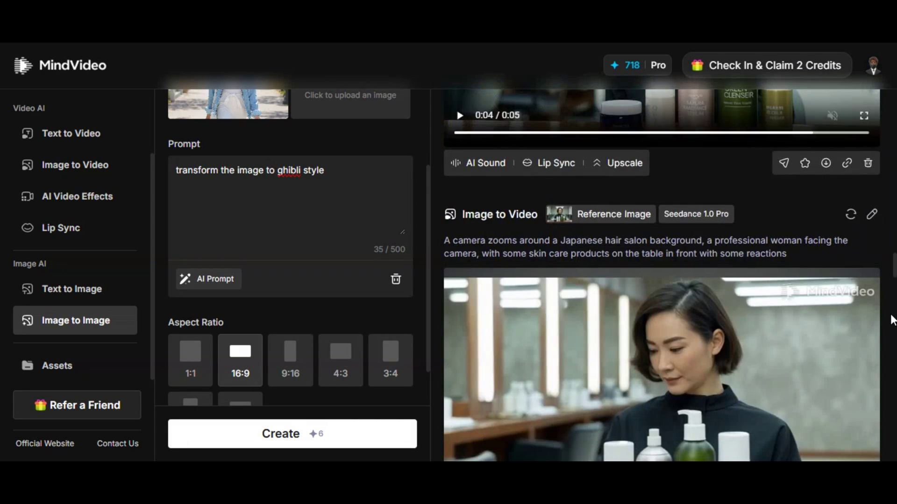
pyautogui.scroll(-10, 892, 321)
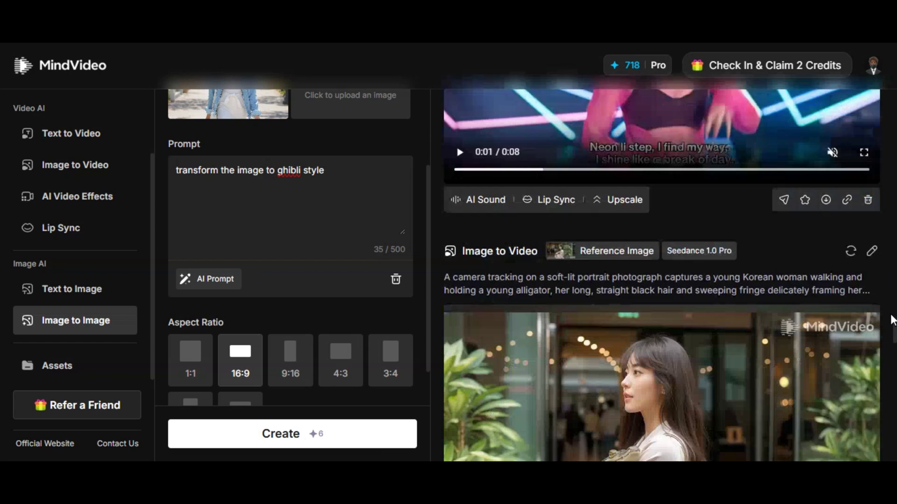
pyautogui.scroll(-10, 892, 320)
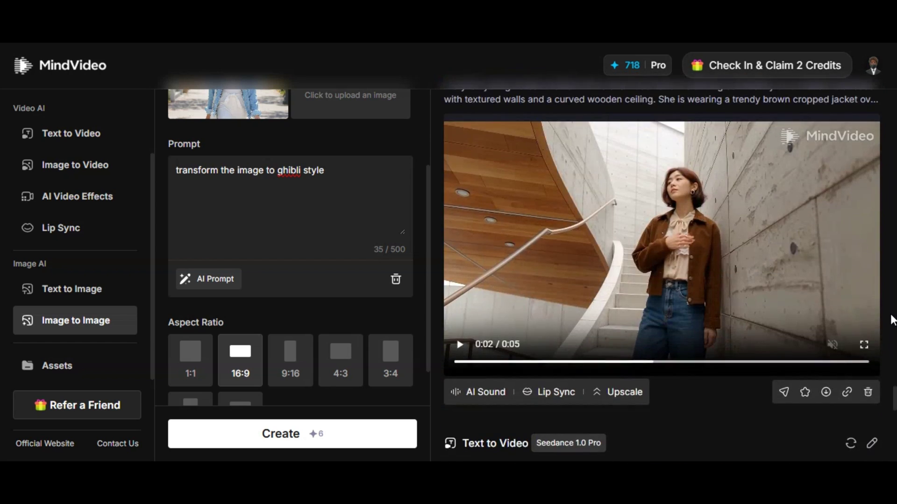
pyautogui.scroll(-5, 893, 321)
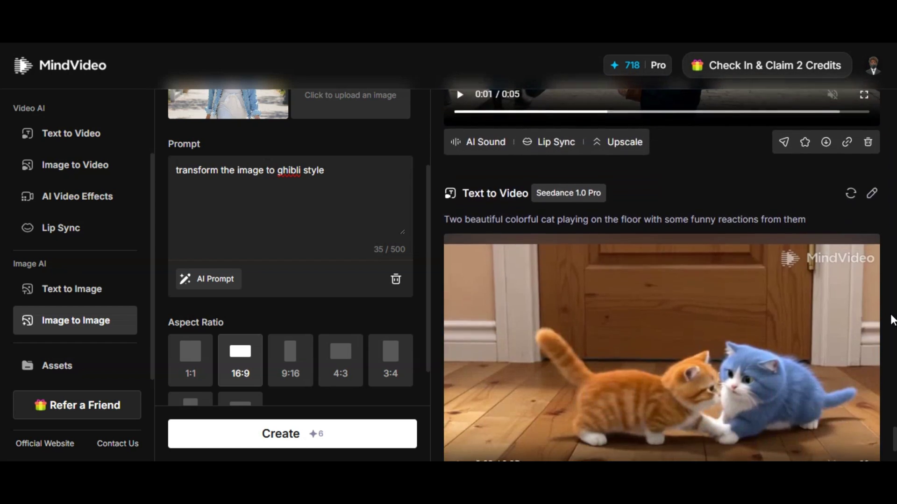
pyautogui.scroll(10, 892, 320)
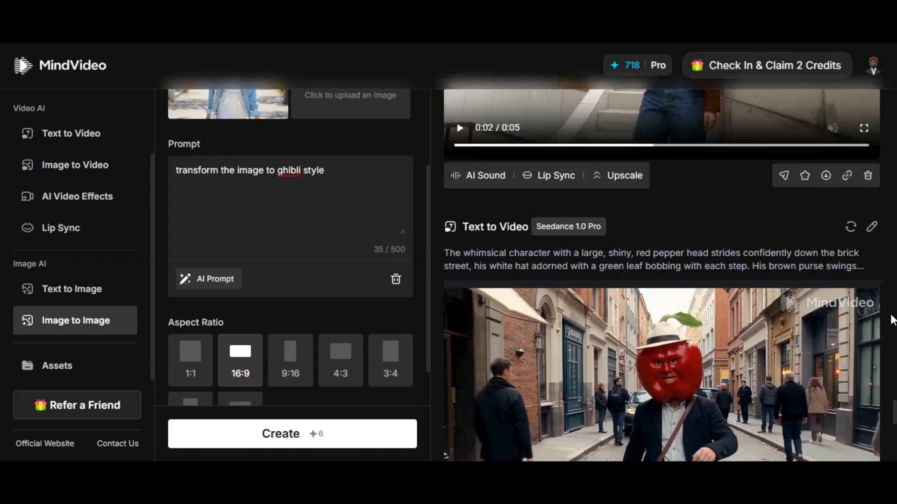
pyautogui.scroll(10, 893, 321)
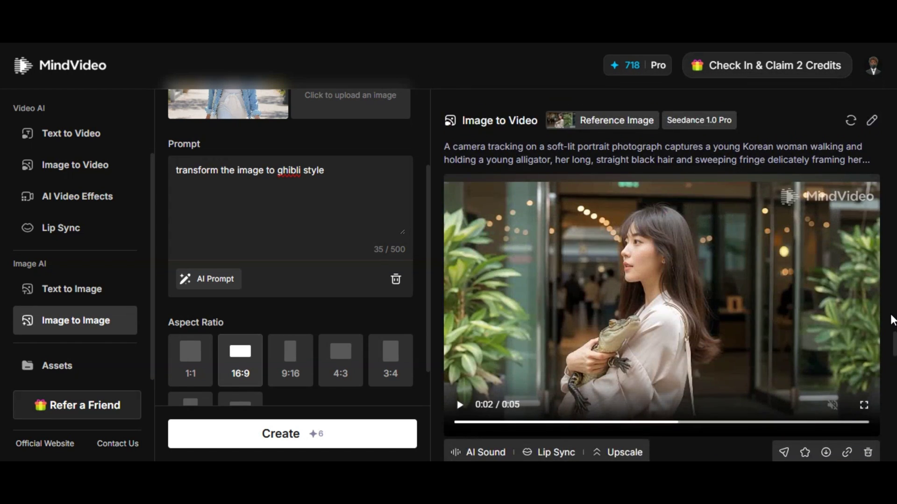
pyautogui.scroll(10, 893, 320)
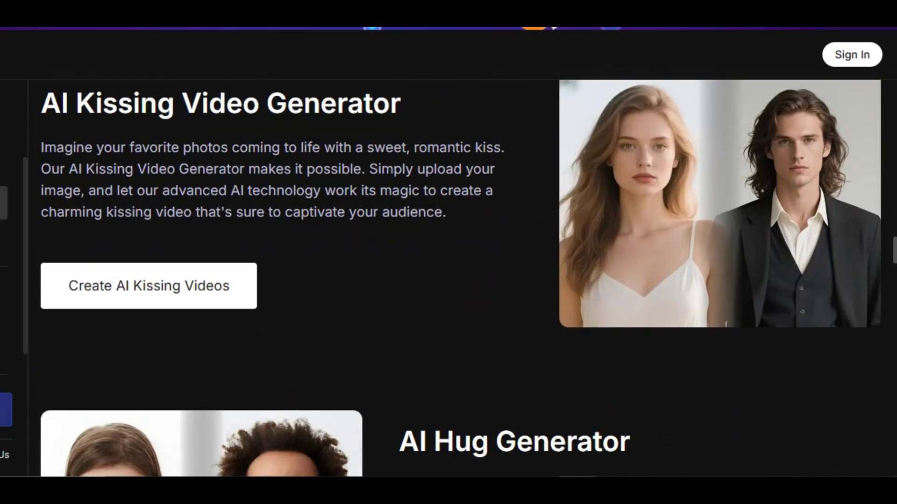
# Step: Scroll the effects page past AI Squish Effect and AI Hand Heart to the three-step guide
pyautogui.scroll(-8, 448, 253)
pyautogui.scroll(-12, 449, 253)
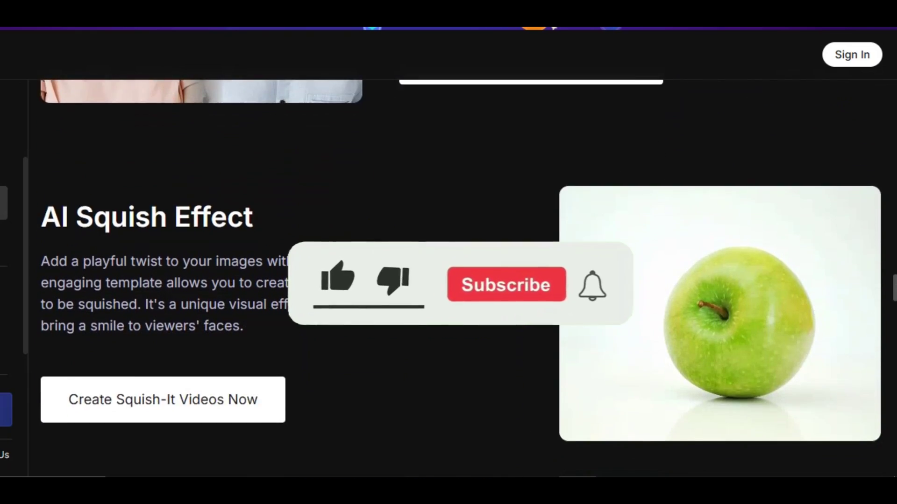
pyautogui.scroll(-13, 449, 252)
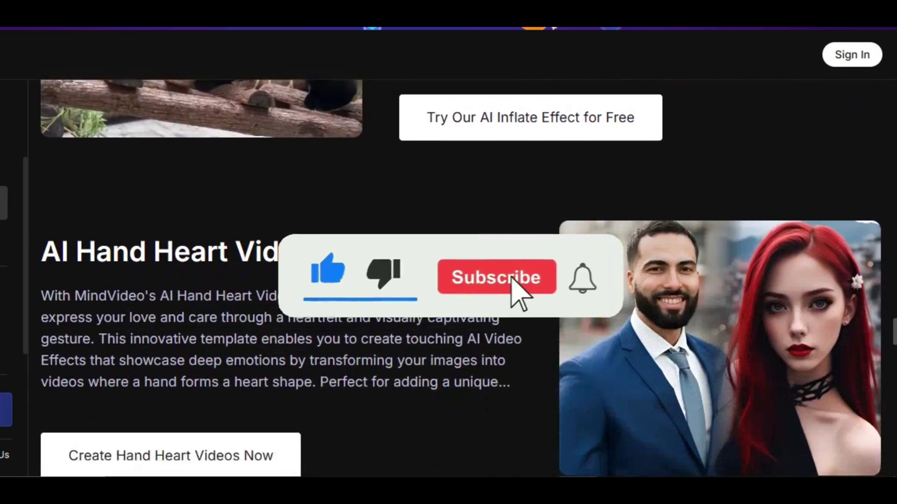
pyautogui.scroll(-7, 448, 252)
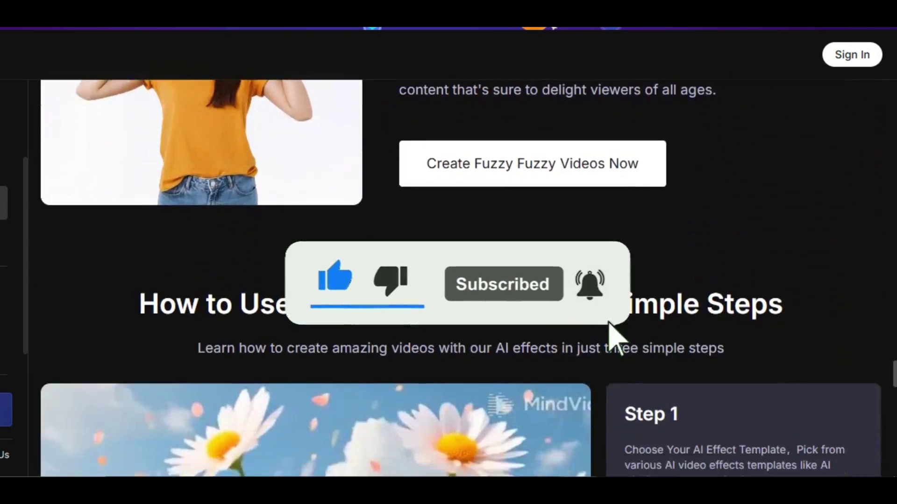